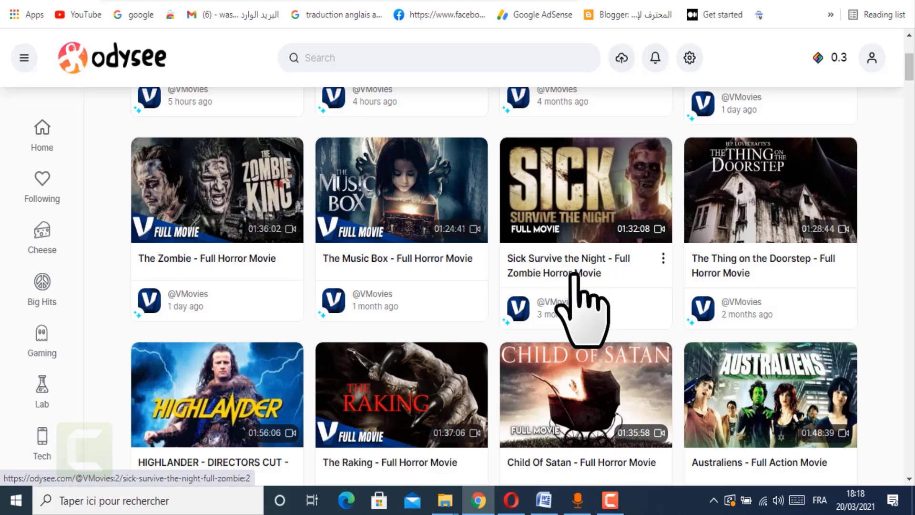
Look through the full-length horror and action films listed in the Movies category.
scroll(587, 306, "down", 2)
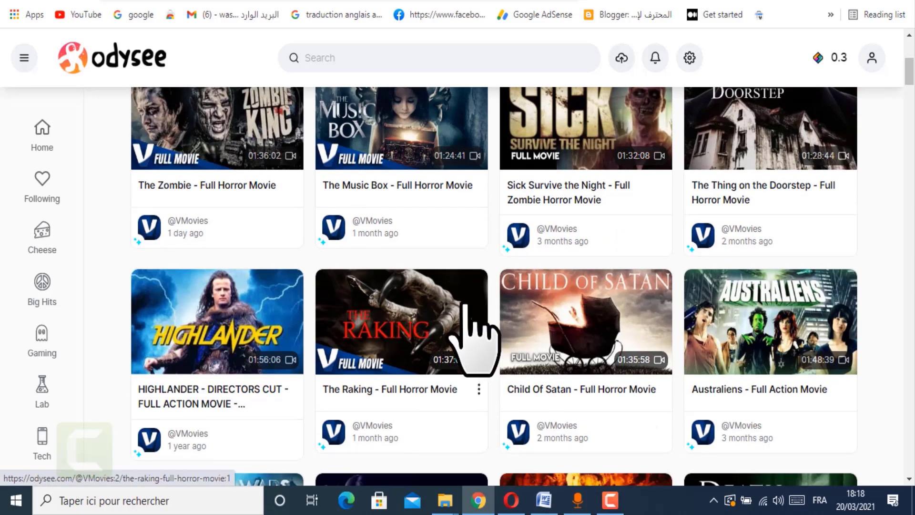
scroll(357, 241, "down", 12)
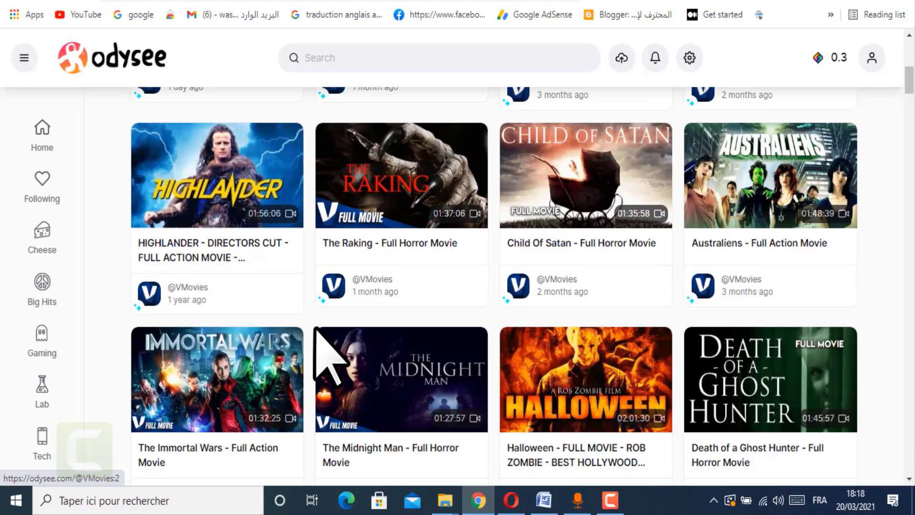
scroll(31, 453, "down", 8)
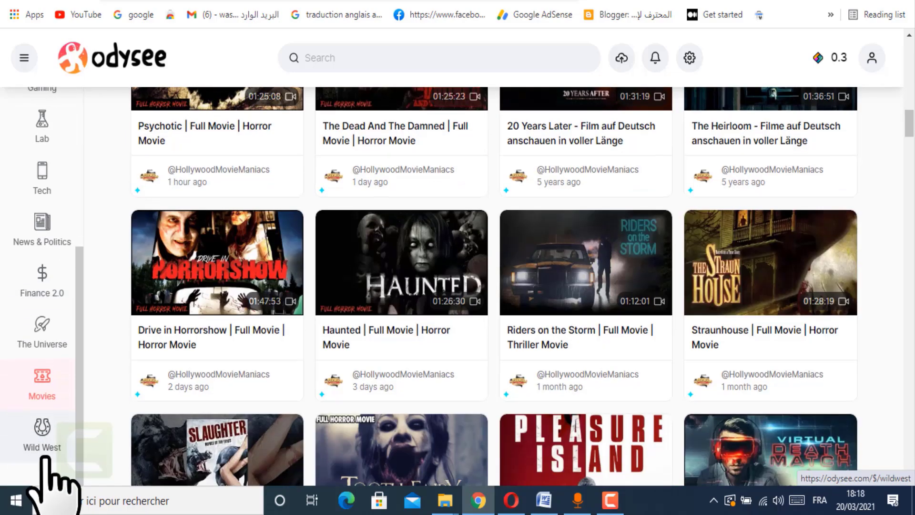
scroll(286, 429, "up", 4)
scroll(16, 408, "up", 4)
scroll(102, 327, "up", 7)
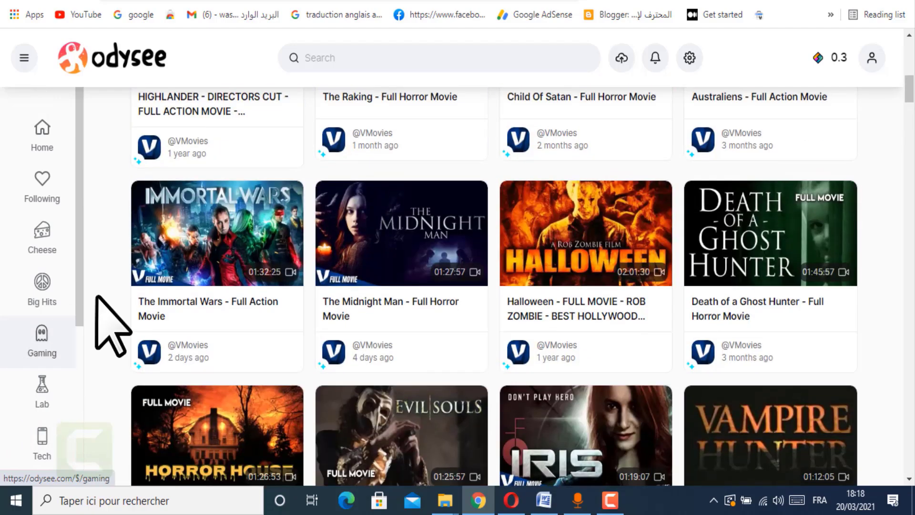
Switch to the ClickBank marketplace and copy the keyword "snoring" from its product search.
left_click(603, 1)
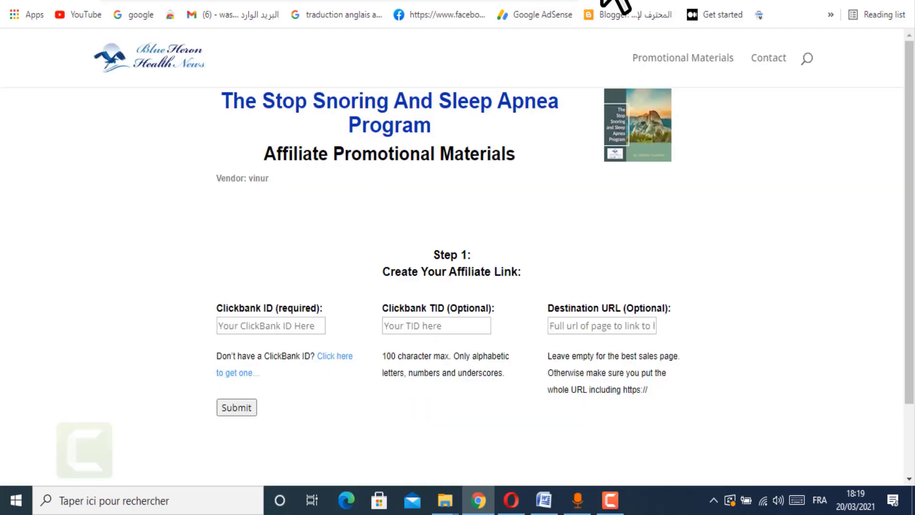
left_click(567, 2)
scroll(450, 110, "up", 5)
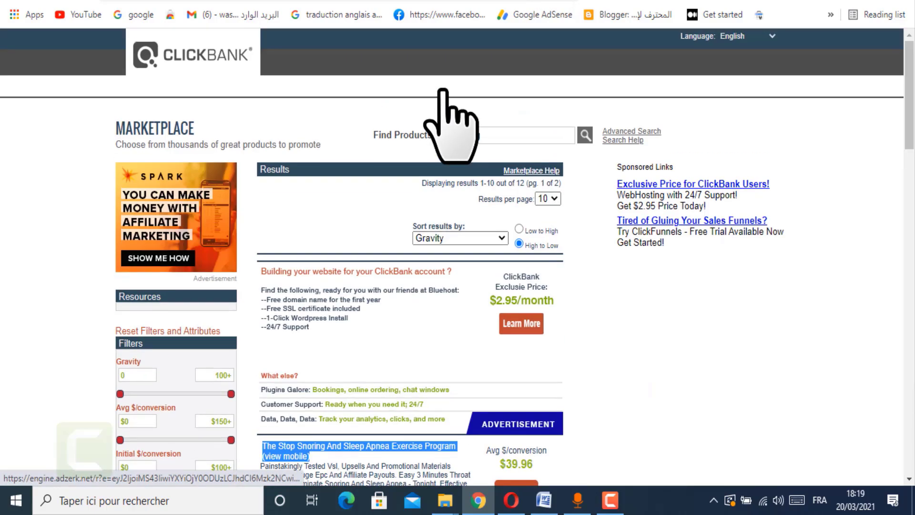
double_click(483, 136)
right_click(482, 137)
left_click(519, 192)
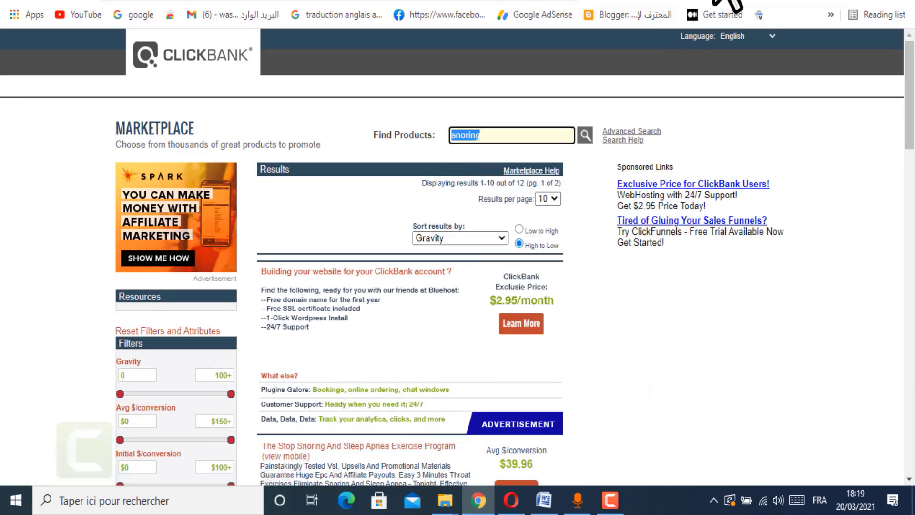
Return to Odysee, search for "snoring" using the copied keyword, and look through the resulting videos.
left_click(714, 2)
left_click(639, 1)
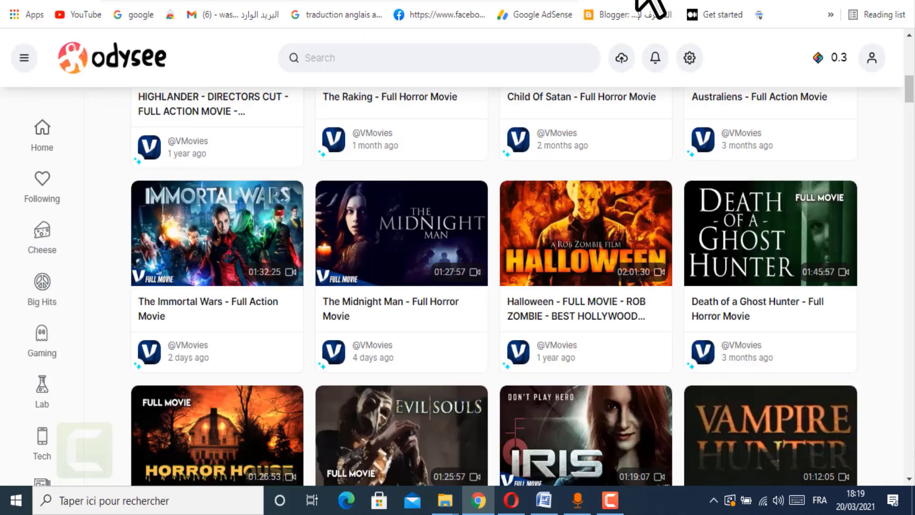
right_click(396, 67)
left_click(456, 180)
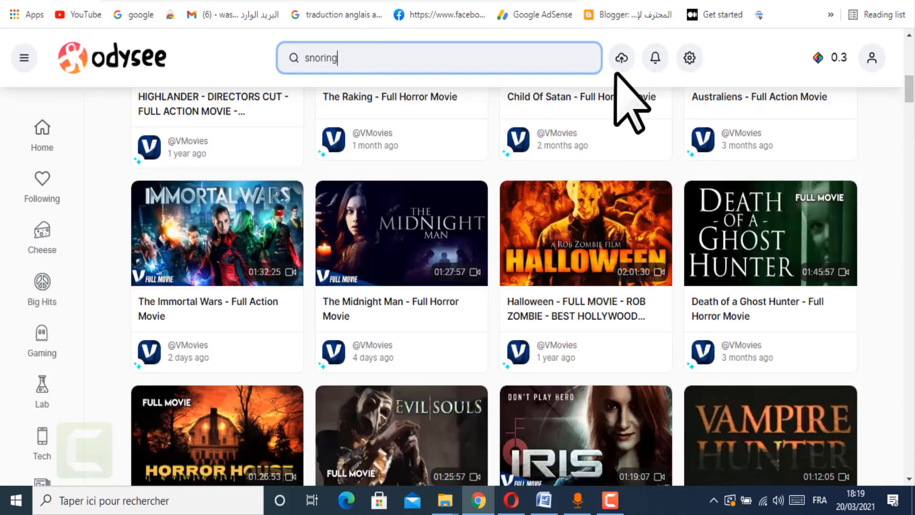
key("Return")
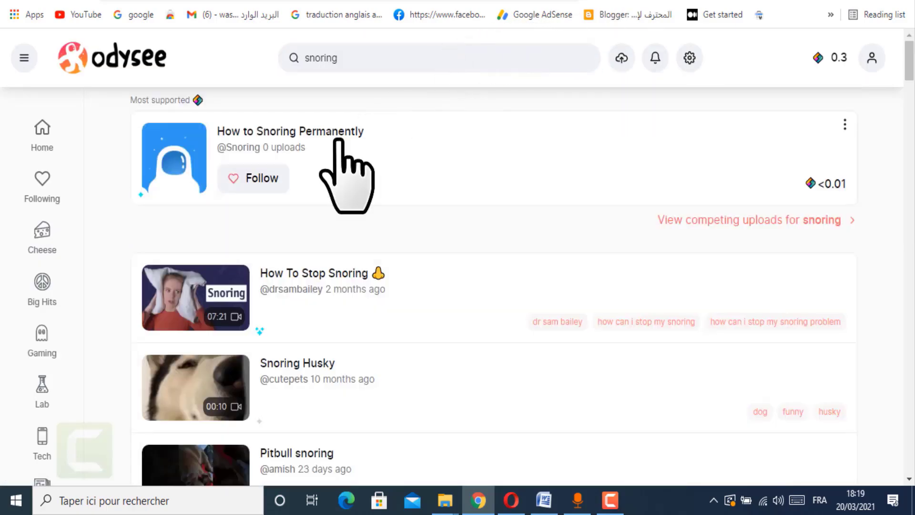
scroll(275, 234, "down", 5)
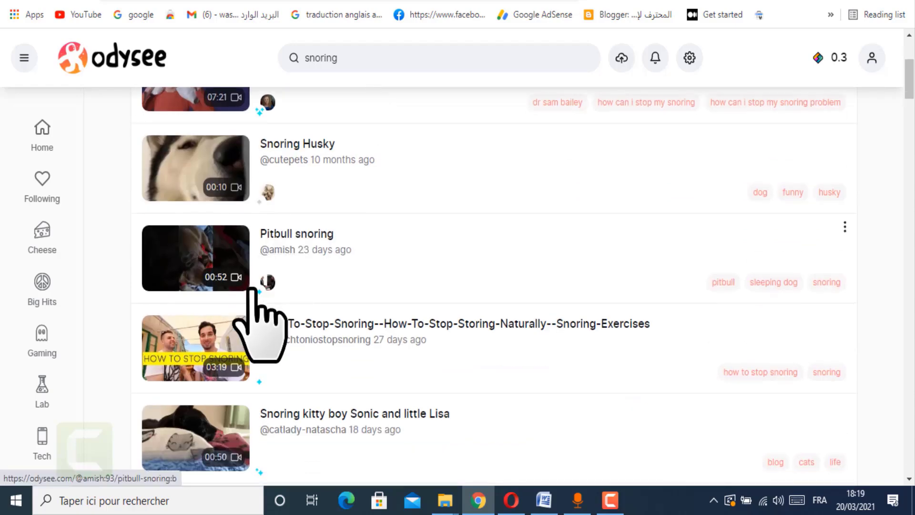
scroll(307, 329, "down", 13)
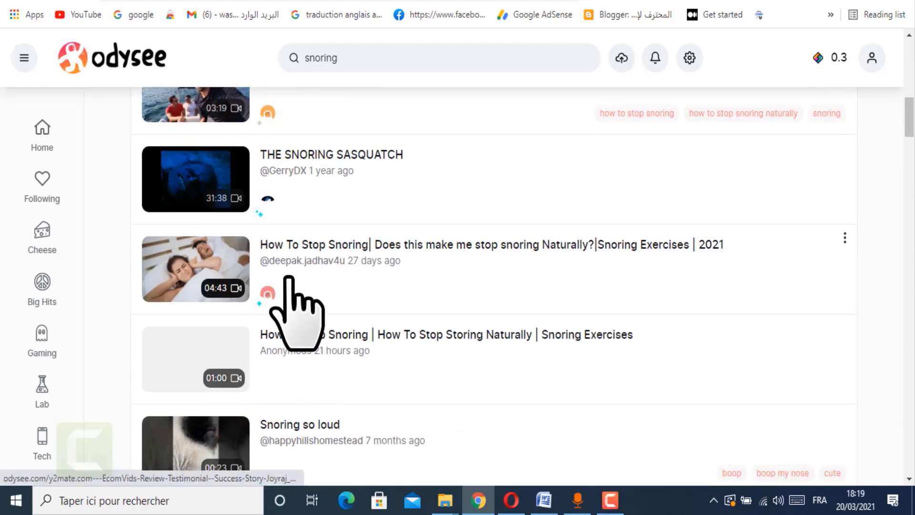
scroll(275, 233, "down", 8)
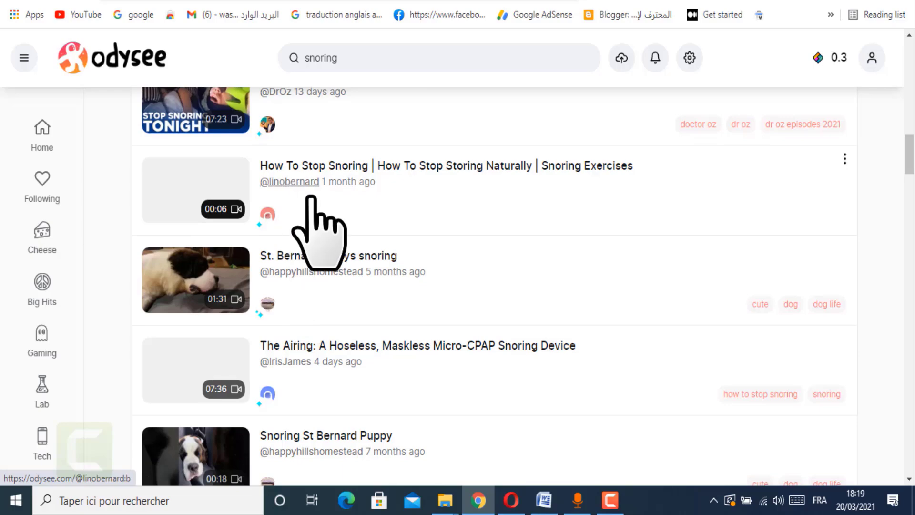
scroll(308, 261, "down", 17)
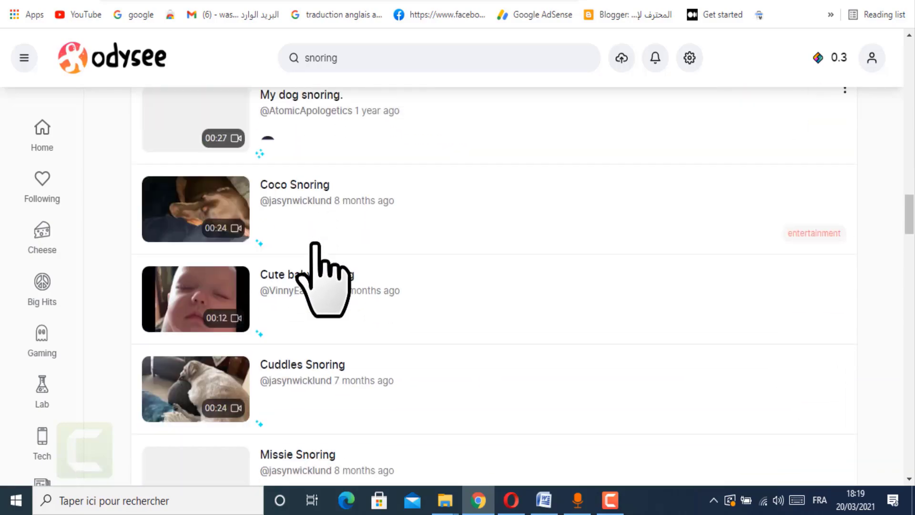
scroll(352, 258, "down", 6)
Switch back to the ClickBank marketplace and review the snoring product offers and the category list.
left_click(518, 3)
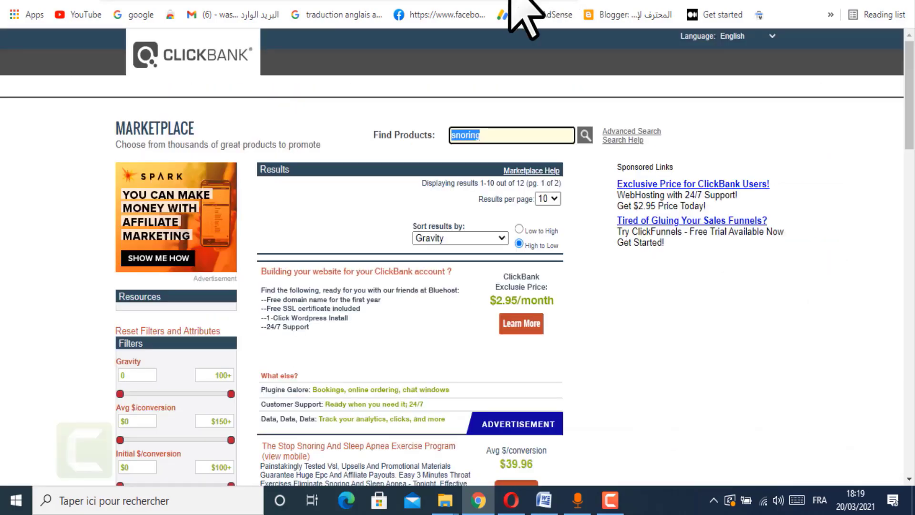
scroll(193, 292, "down", 5)
scroll(193, 292, "down", 20)
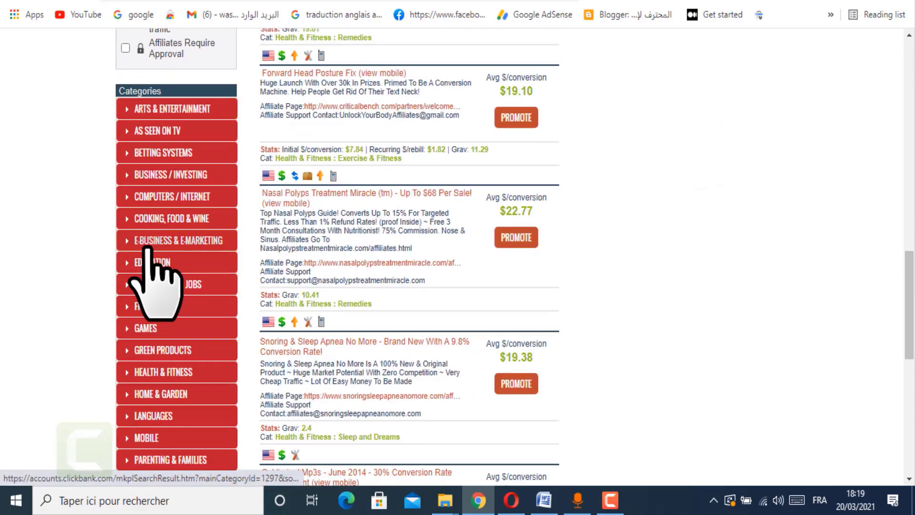
scroll(228, 320, "up", 12)
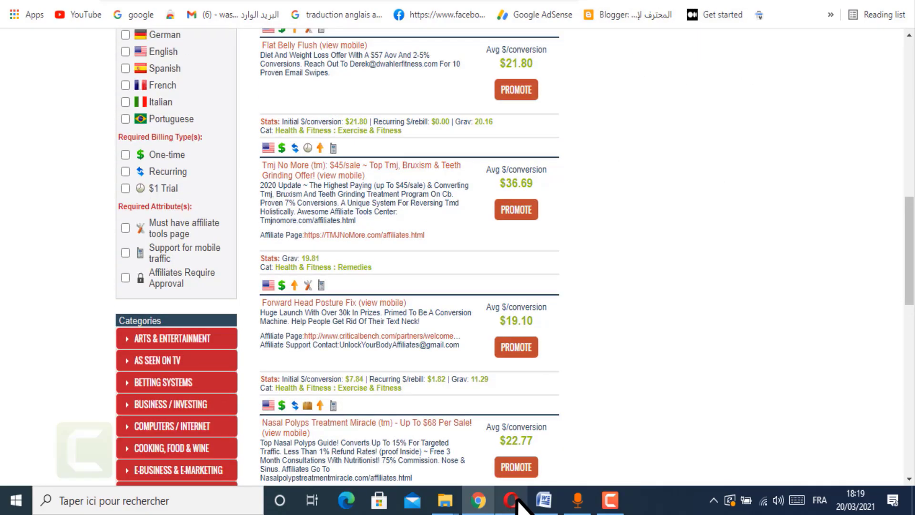
Return to Odysee, open the wallet, and review its total balance and transaction list.
left_click(671, 1)
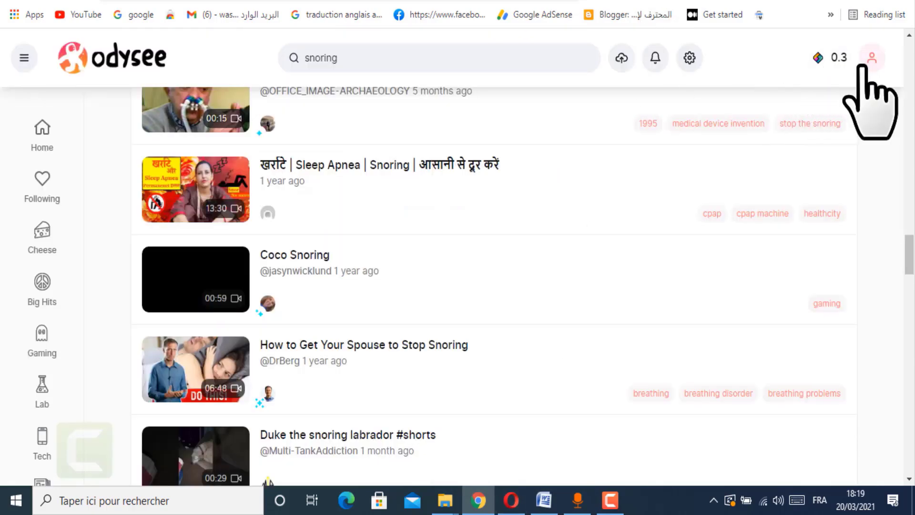
left_click(834, 59)
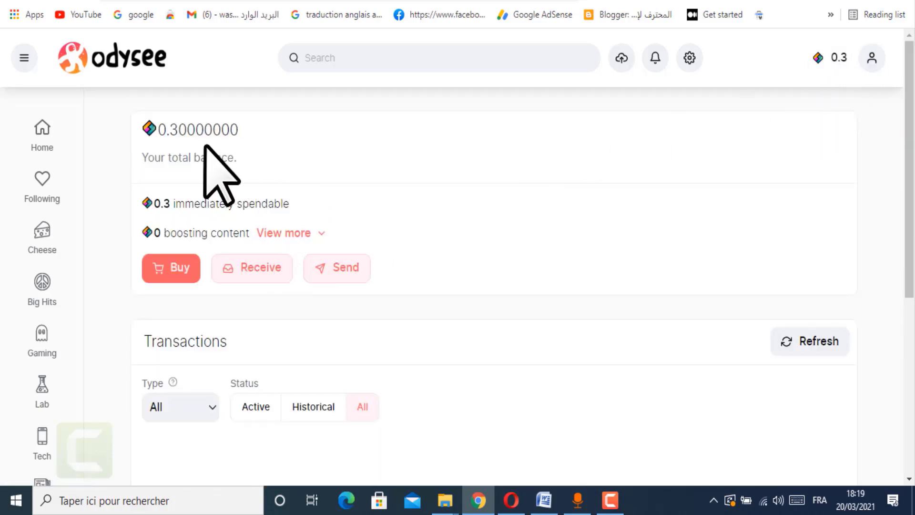
scroll(152, 213, "down", 3)
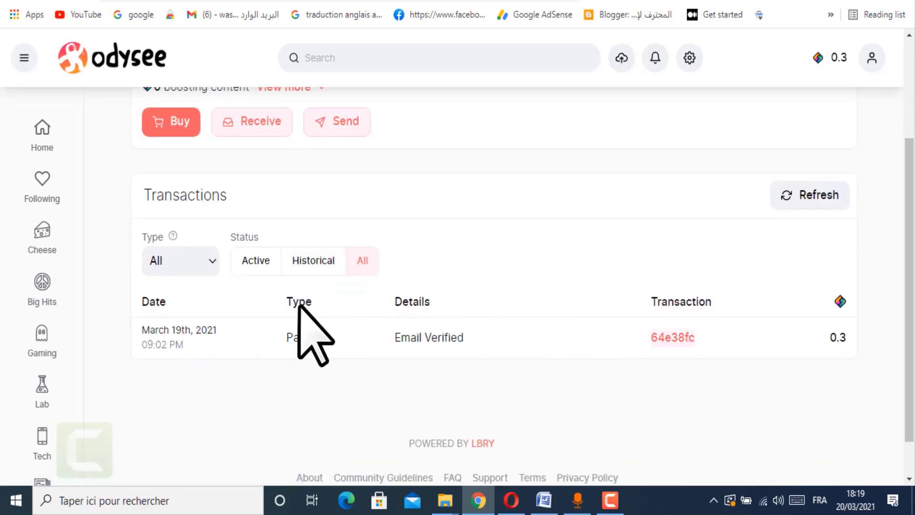
scroll(300, 307, "up", 3)
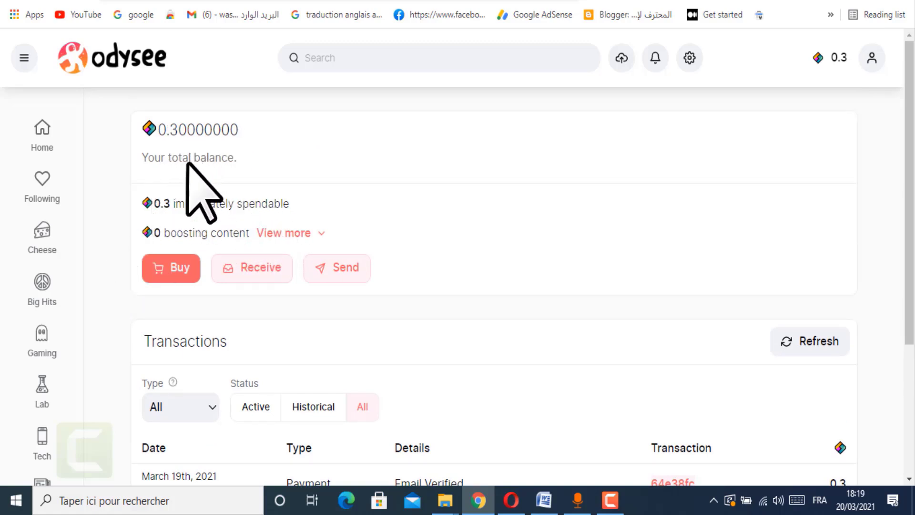
scroll(221, 192, "down", 4)
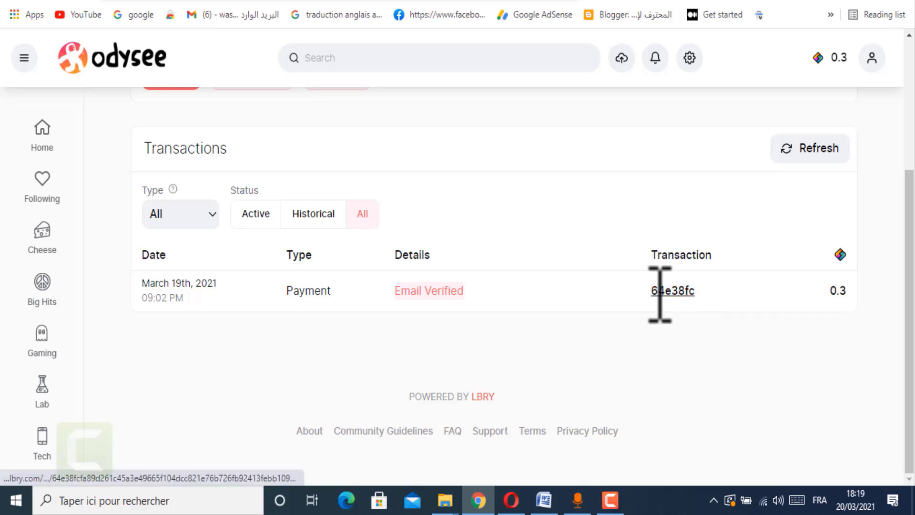
scroll(244, 224, "up", 3)
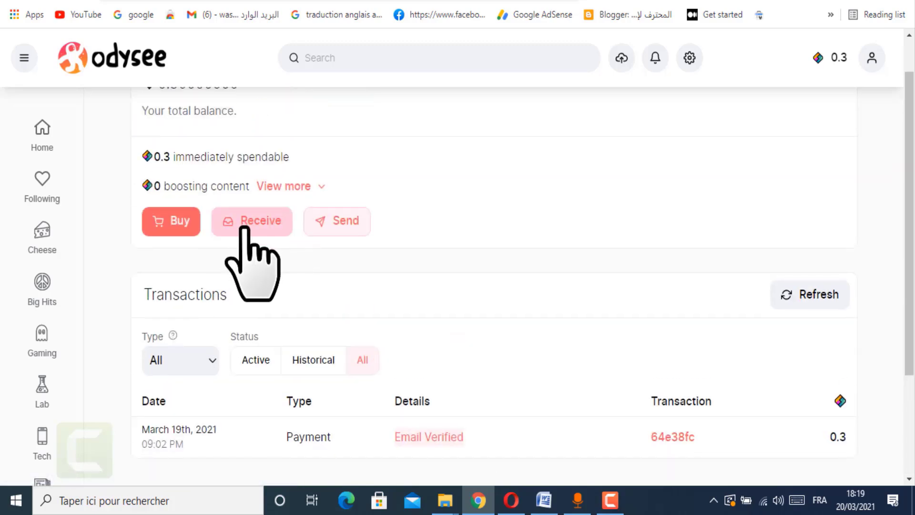
scroll(327, 327, "down", 2)
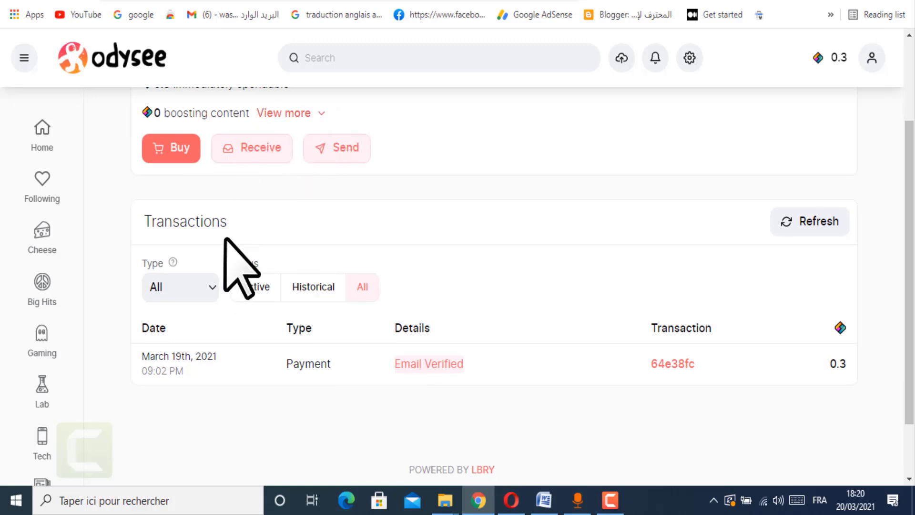
scroll(247, 191, "up", 2)
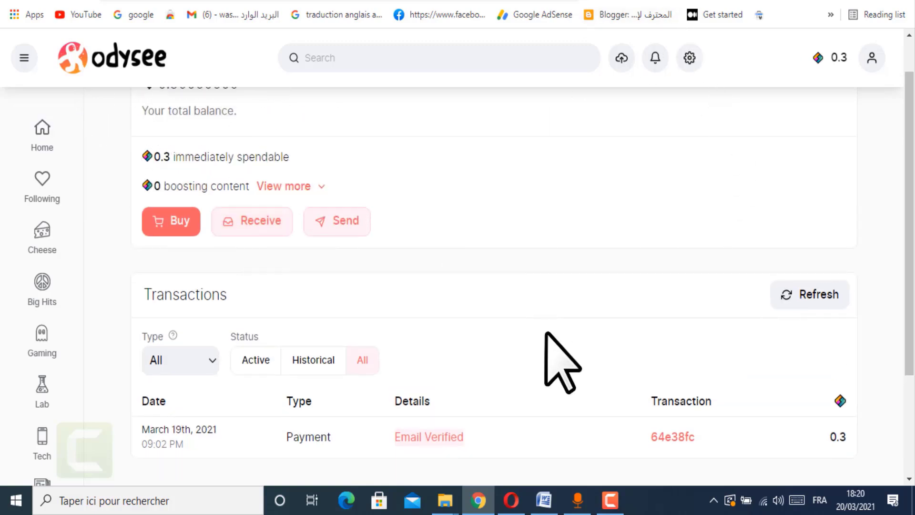
scroll(548, 295, "up", 1)
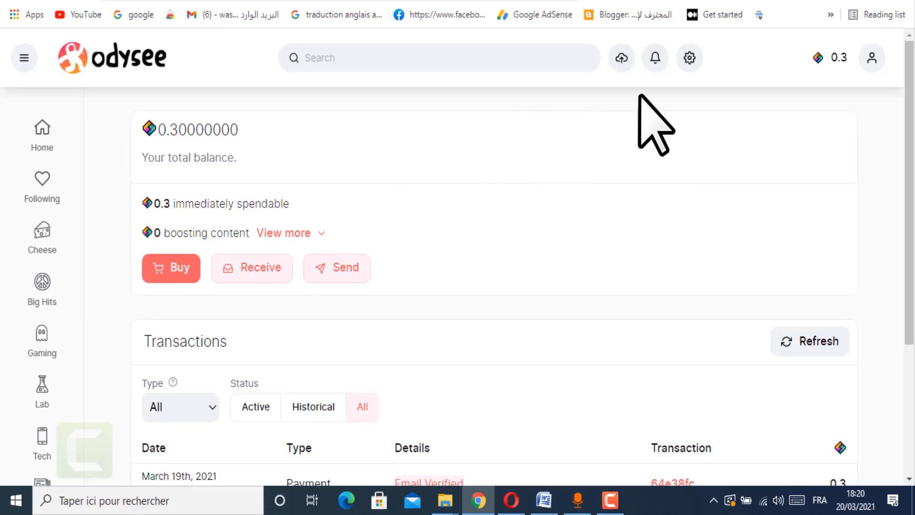
Open the form for uploading new content and examine its name, title and video file fields.
left_click(622, 58)
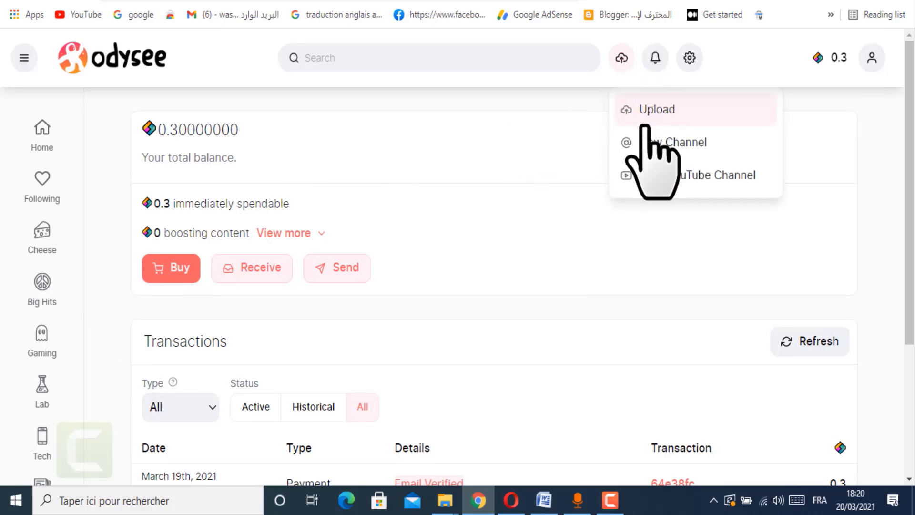
left_click(651, 110)
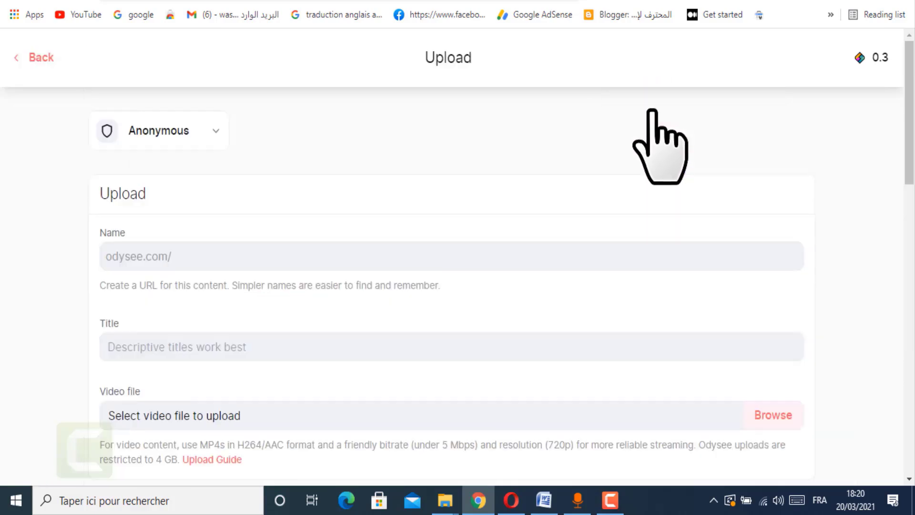
scroll(312, 245, "down", 1)
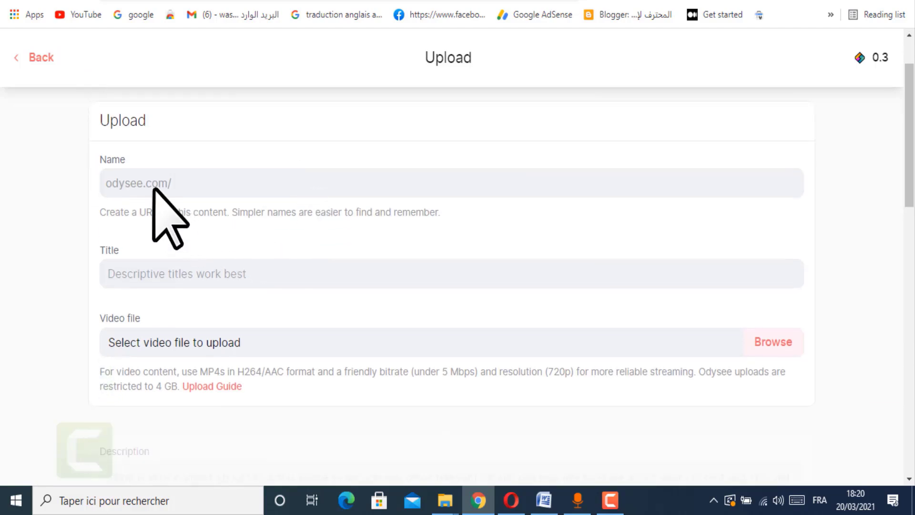
scroll(174, 241, "down", 1)
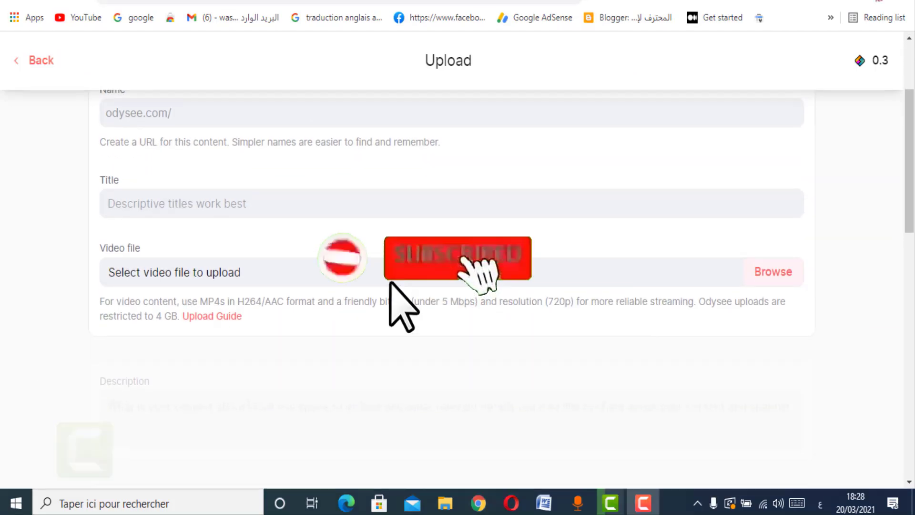
scroll(372, 297, "up", 1)
scroll(337, 298, "down", 1)
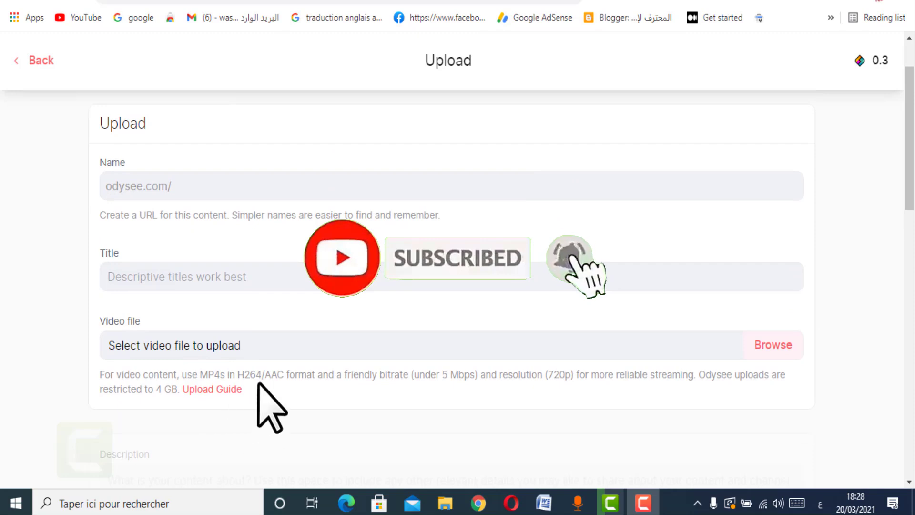
scroll(733, 223, "up", 1)
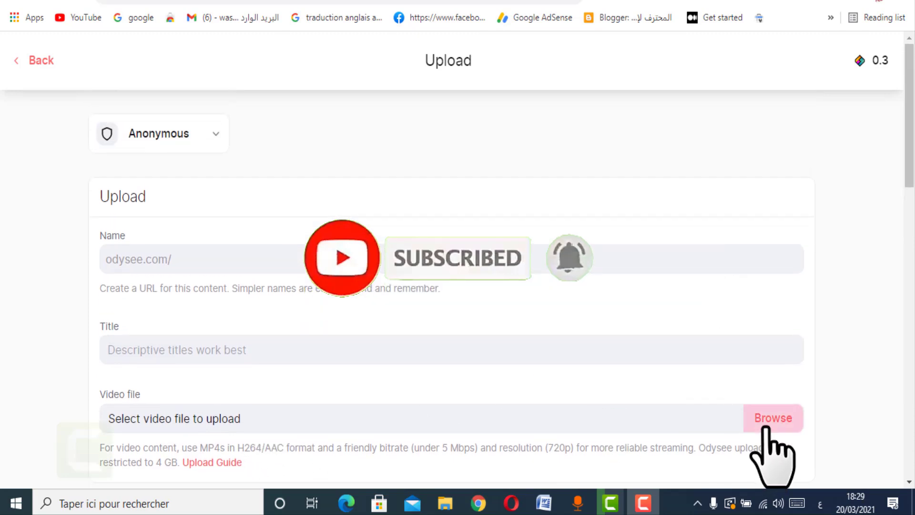
Leave the upload form and open the account's Channels page.
left_click(32, 61)
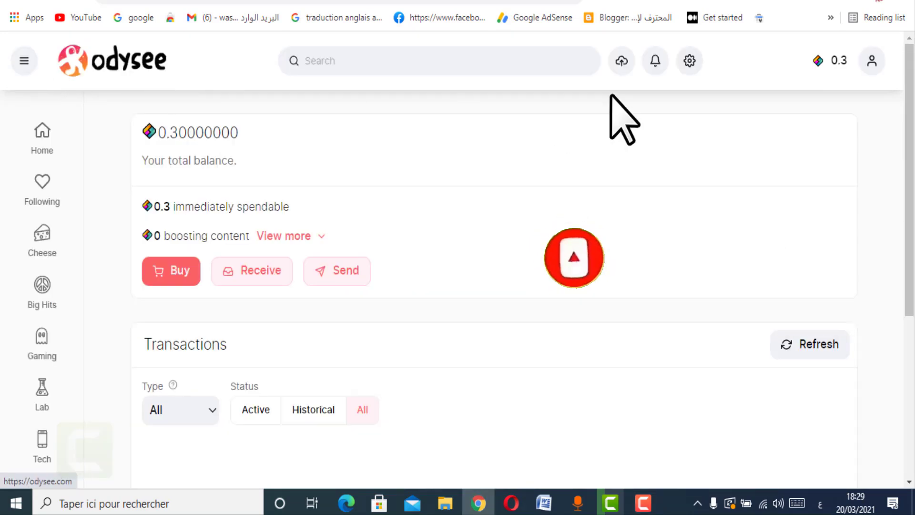
left_click(872, 61)
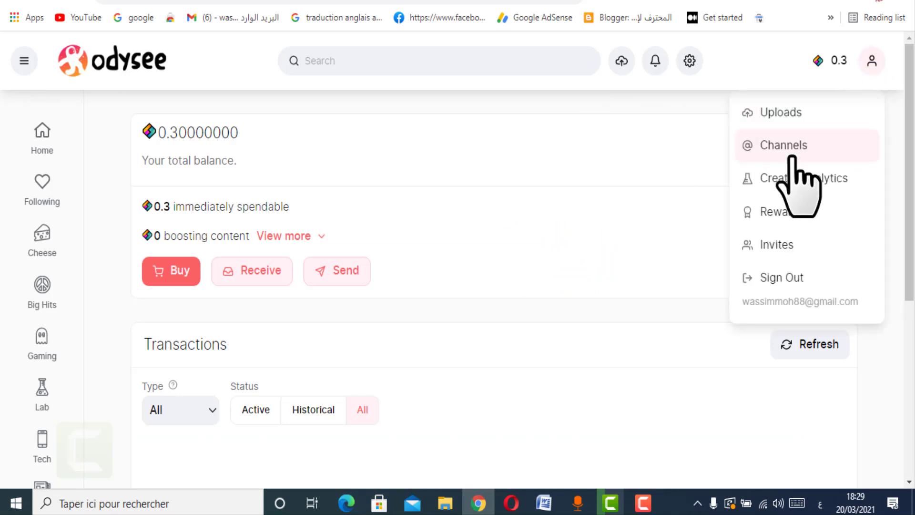
left_click(790, 155)
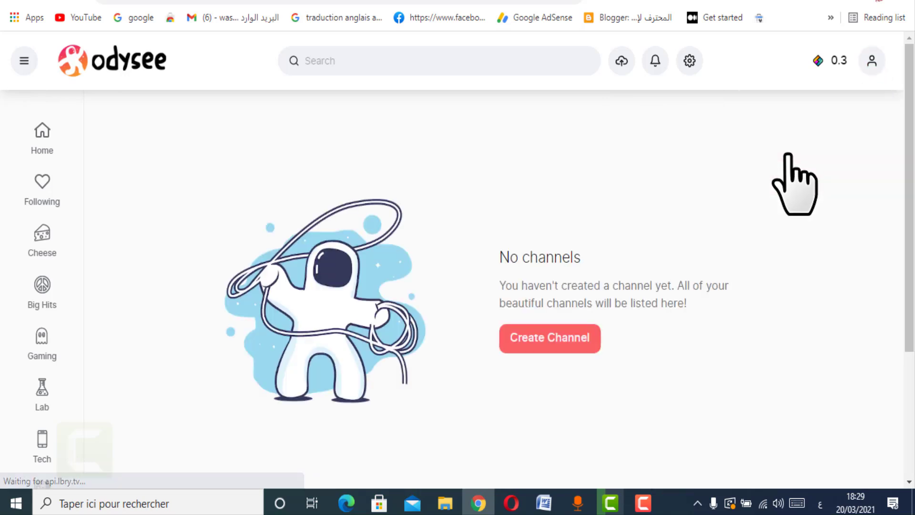
Start creating a new channel and enter snoring as its name.
left_click(552, 345)
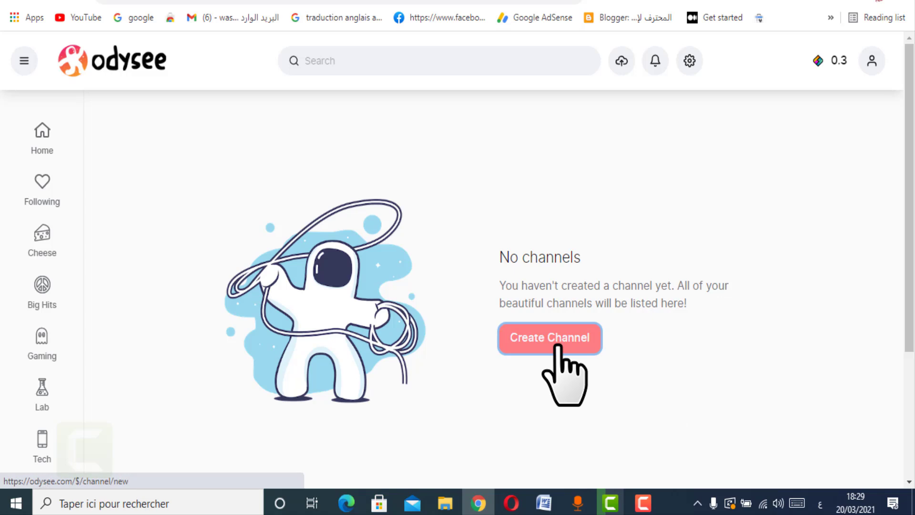
scroll(295, 310, "down", 2)
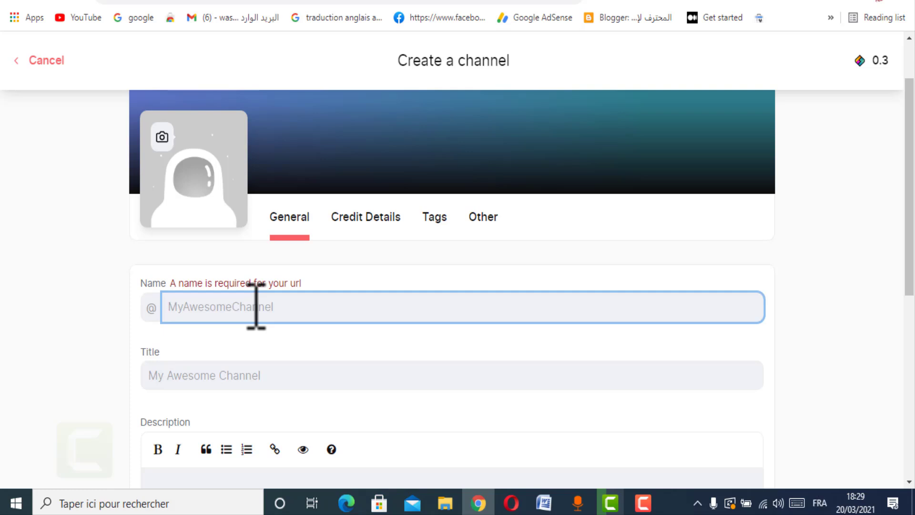
type("snoring")
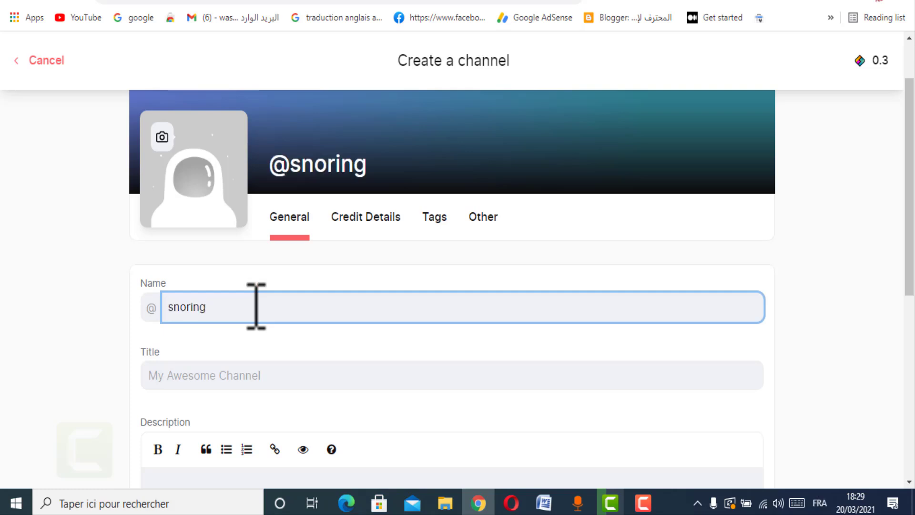
Upload an image file from the desktop as the channel's thumbnail.
left_click(162, 137)
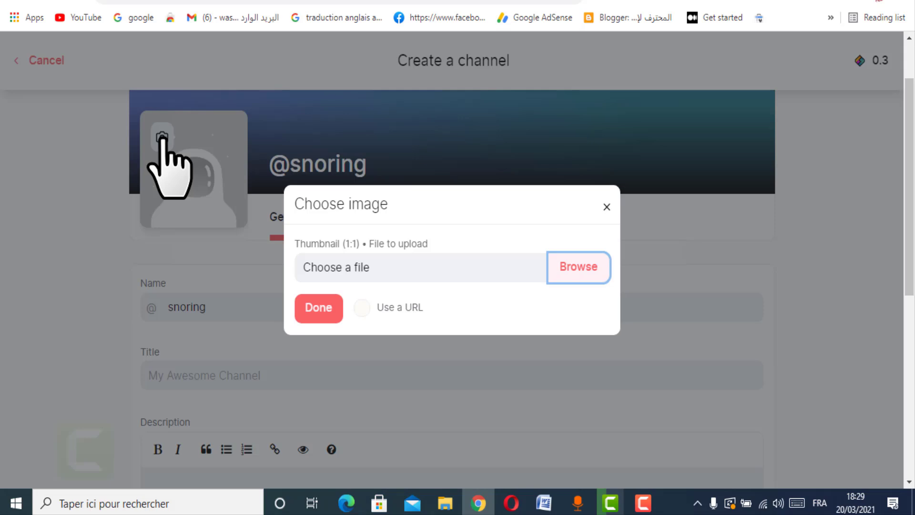
left_click(582, 265)
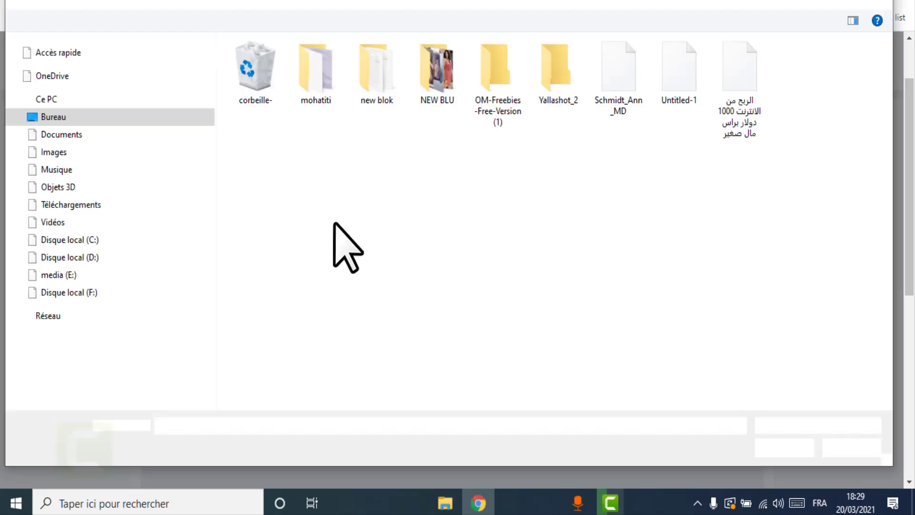
left_click(602, 84)
left_click(784, 447)
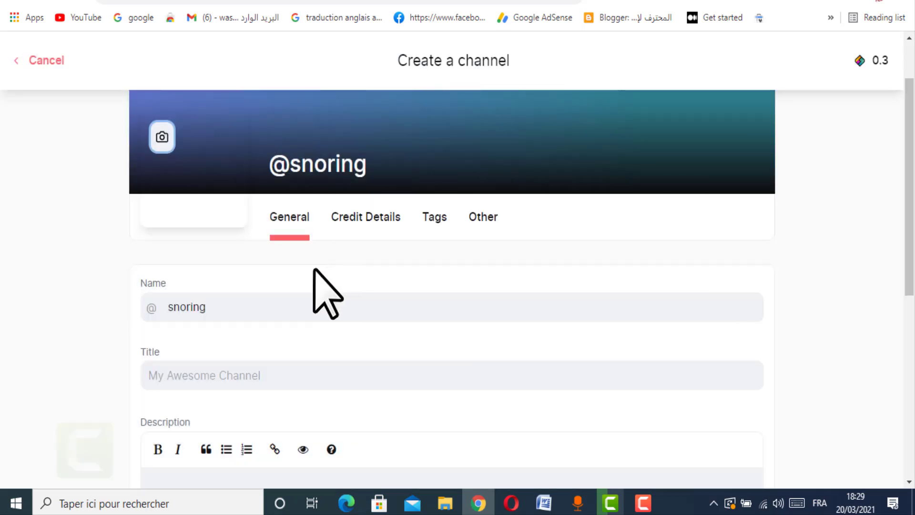
Paste snoring as the new channel's title.
scroll(215, 296, "up", 2)
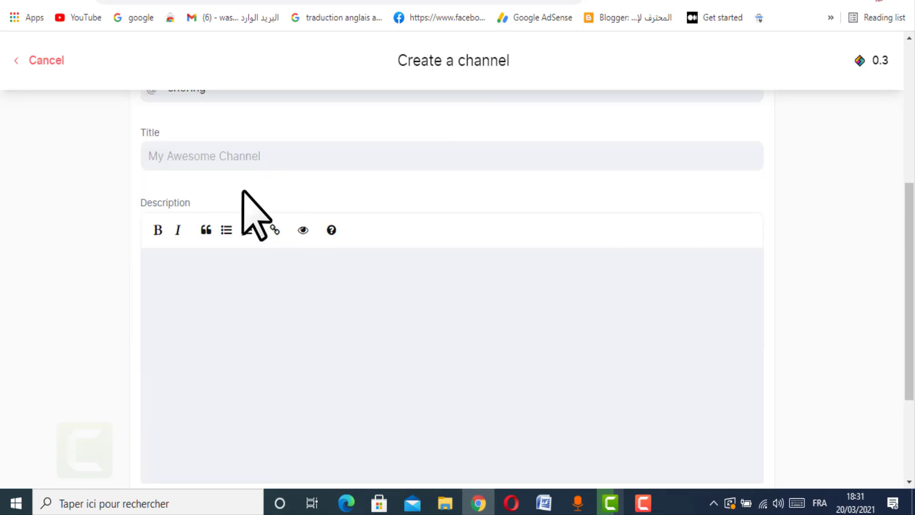
scroll(245, 211, "down", 2)
scroll(233, 224, "up", 2)
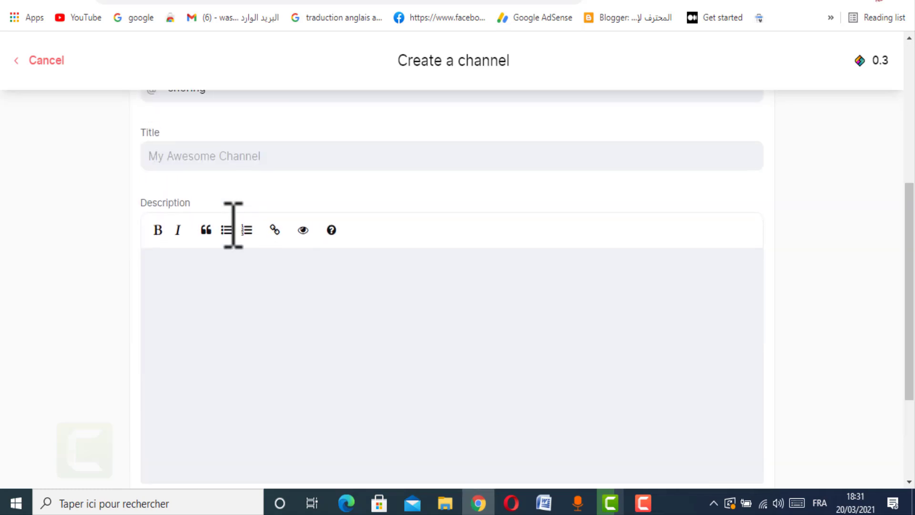
left_click(179, 157)
right_click(177, 157)
left_click(207, 270)
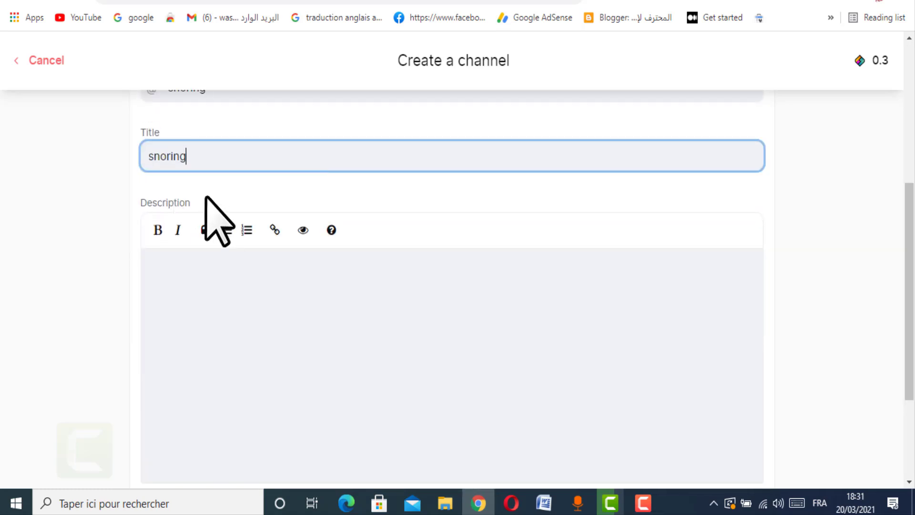
Enter "jon biss snoring" as the channel description and submit the new channel.
left_click(205, 281)
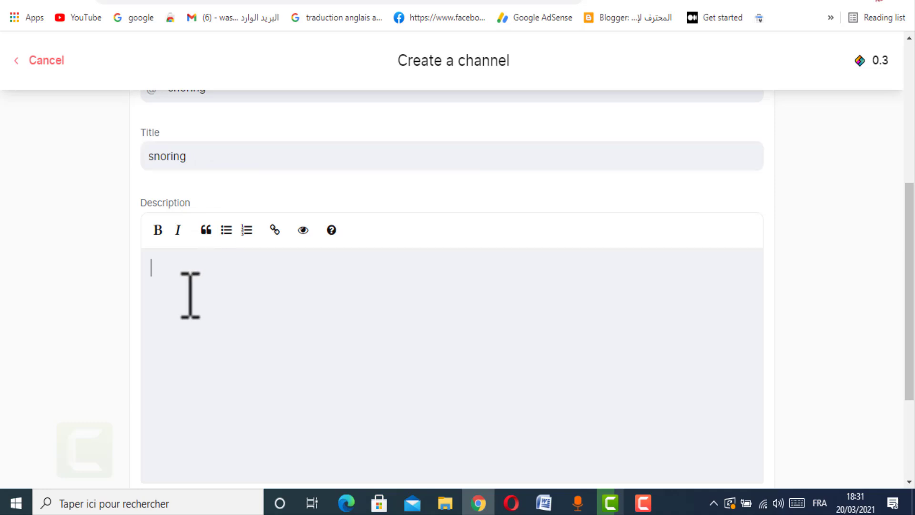
type("jon biss snoring")
scroll(190, 295, "down", 3)
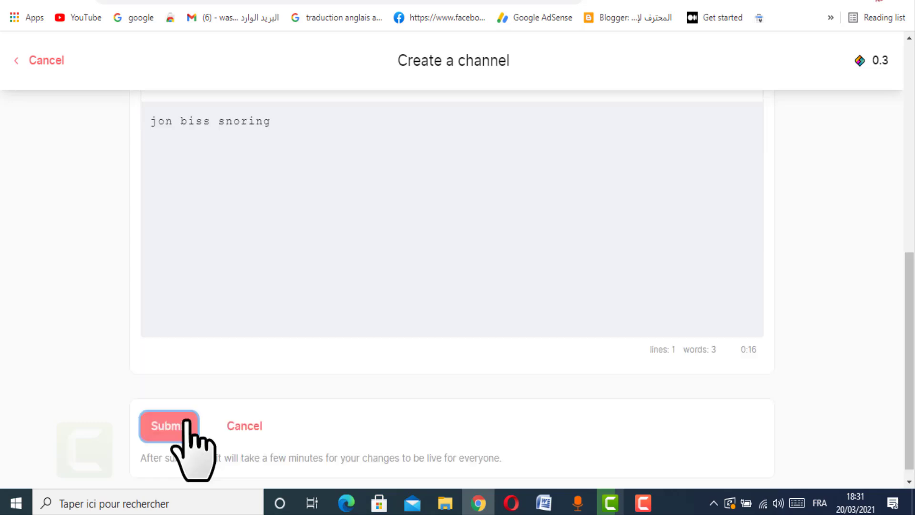
left_click(184, 426)
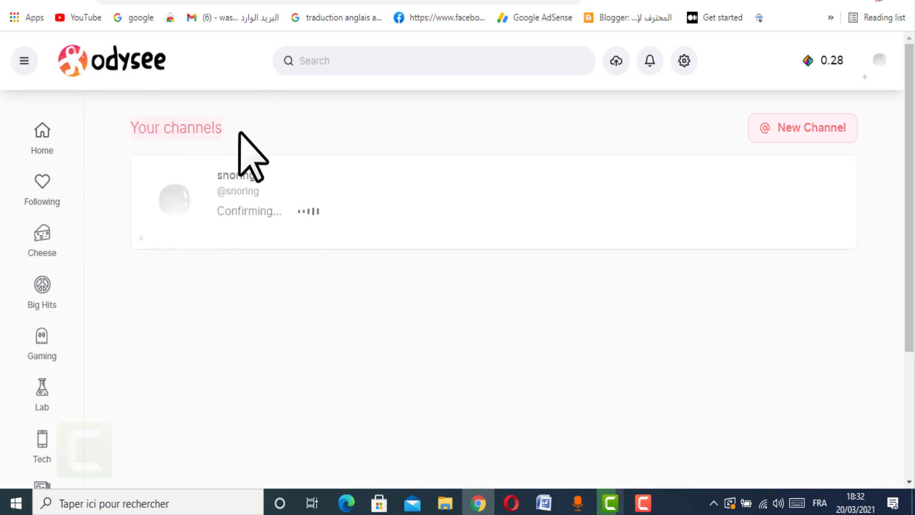
left_click(641, 504)
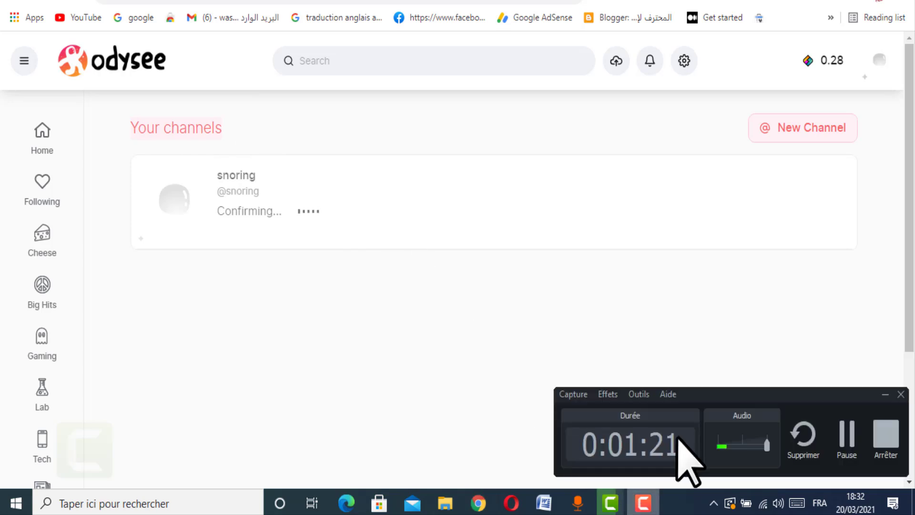
left_click(849, 434)
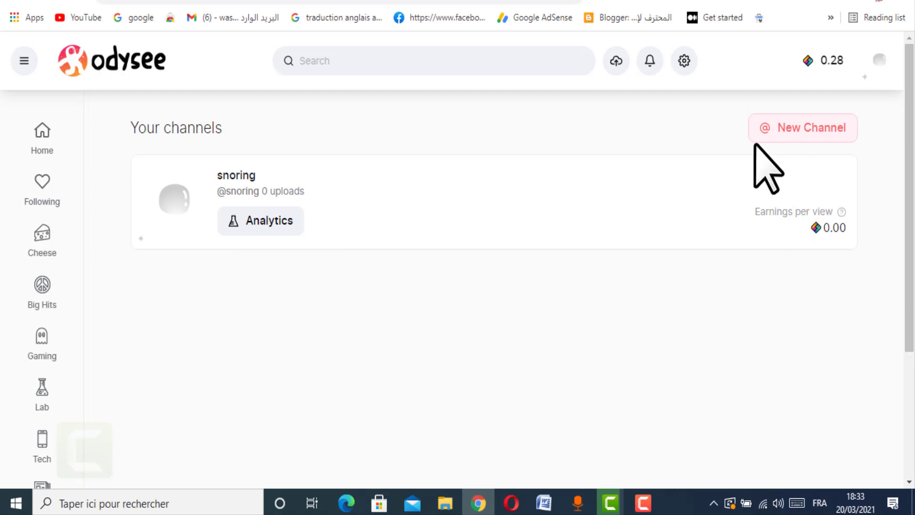
left_click(651, 502)
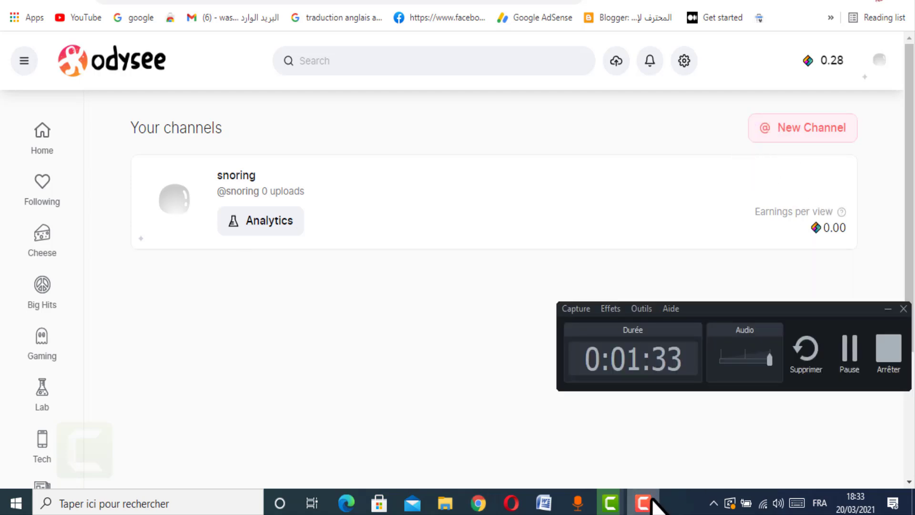
left_click(643, 503)
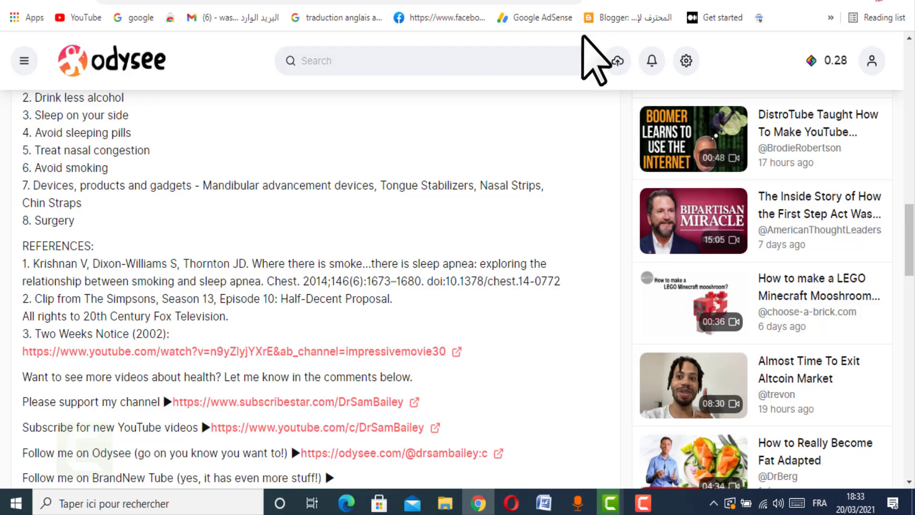
Examine the "How To Stop Snoring" video page, including its view count, description, links, tags and comments.
scroll(370, 333, "up", 15)
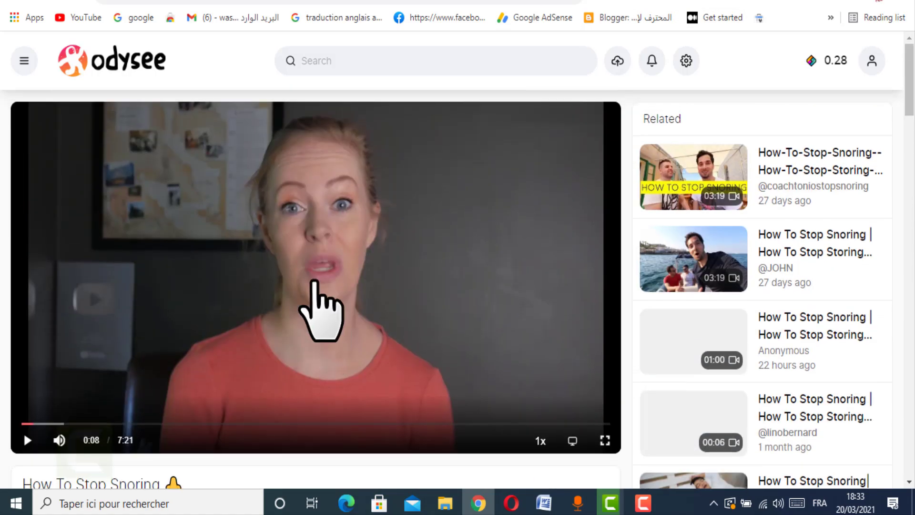
scroll(173, 367, "down", 6)
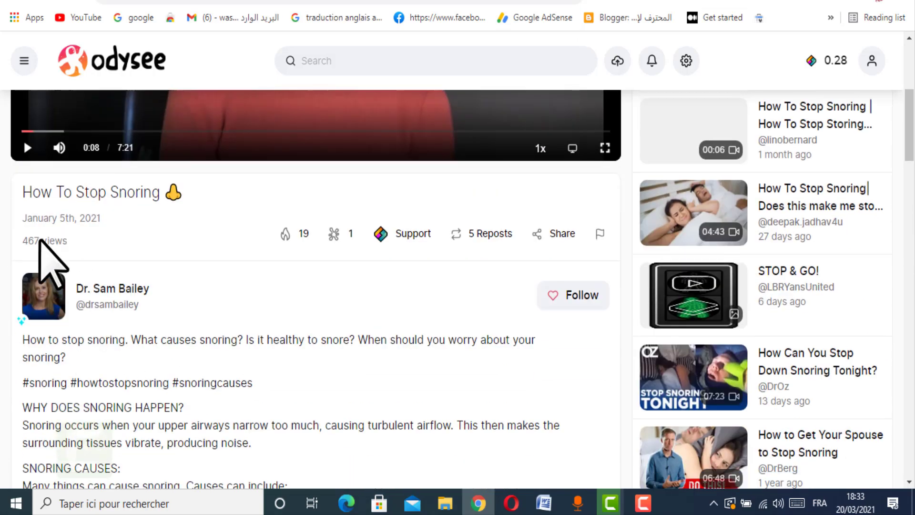
scroll(95, 315, "down", 10)
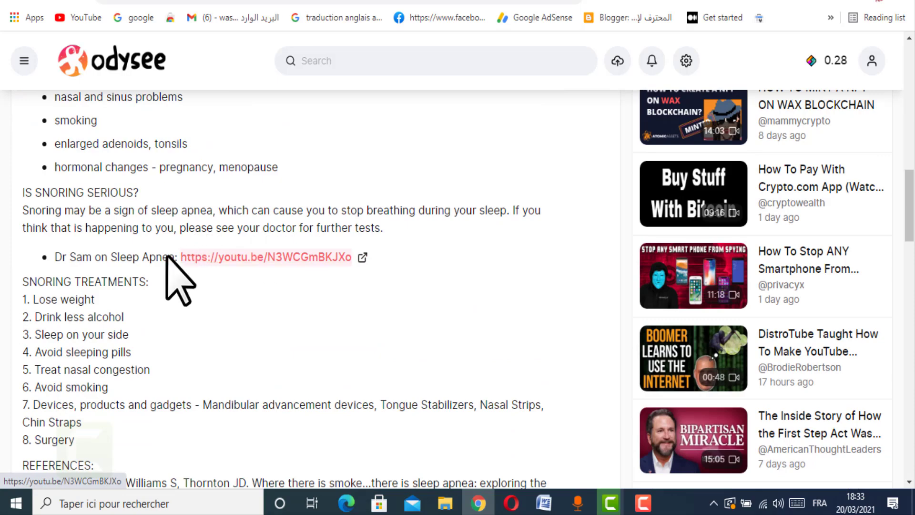
scroll(119, 305, "down", 5)
scroll(171, 311, "down", 3)
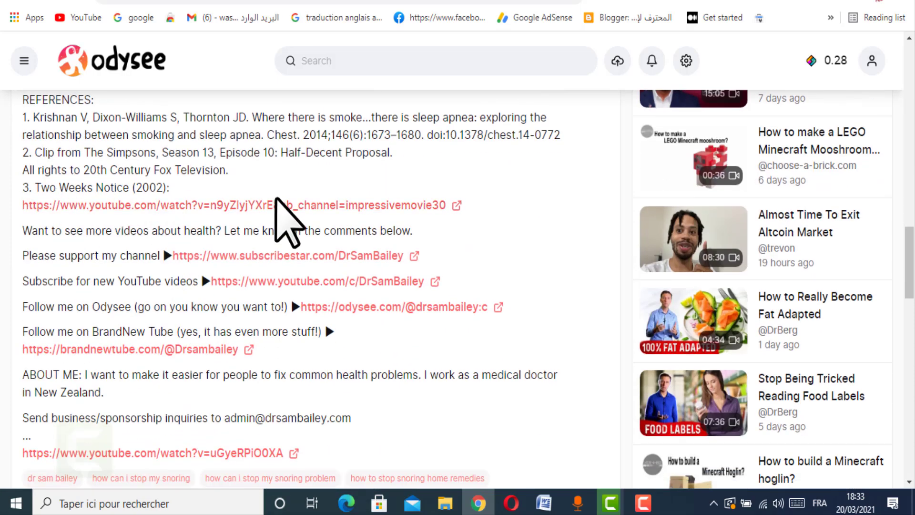
scroll(329, 286, "down", 5)
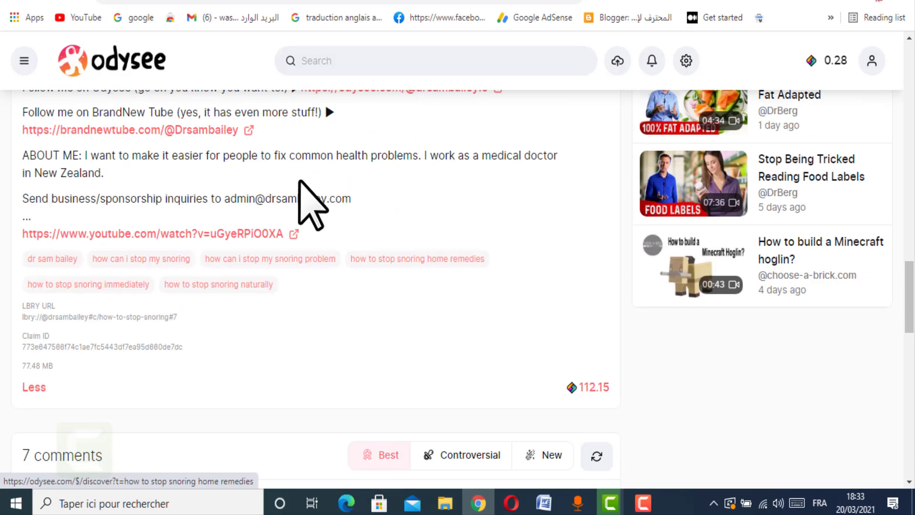
scroll(190, 286, "down", 1)
scroll(190, 343, "down", 2)
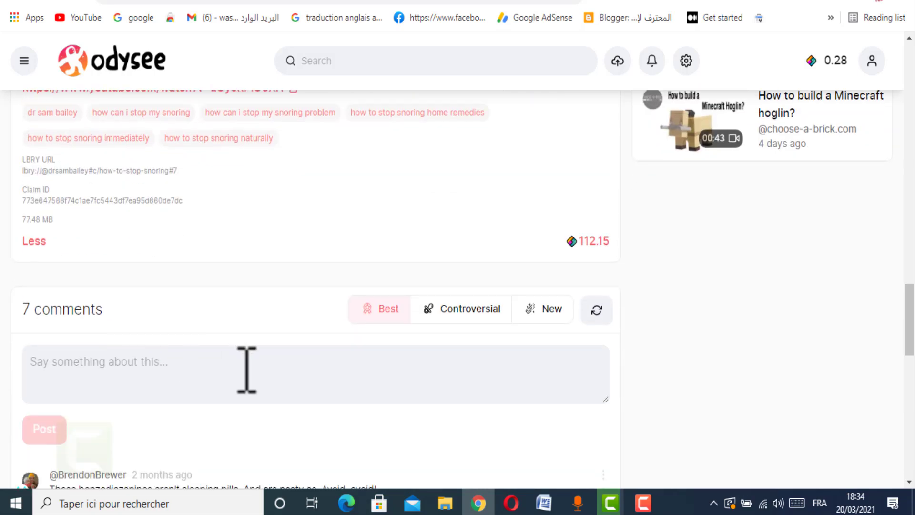
scroll(246, 370, "down", 4)
scroll(204, 384, "up", 11)
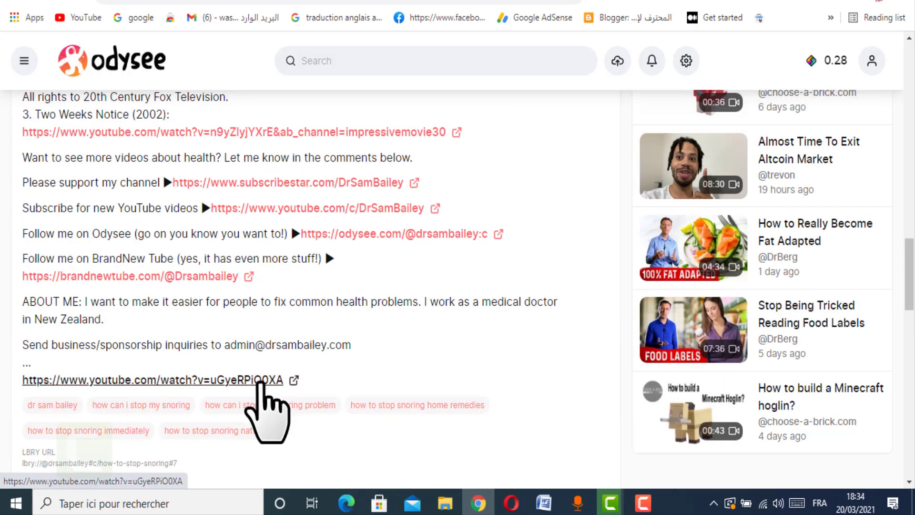
scroll(271, 405, "up", 5)
scroll(272, 405, "up", 12)
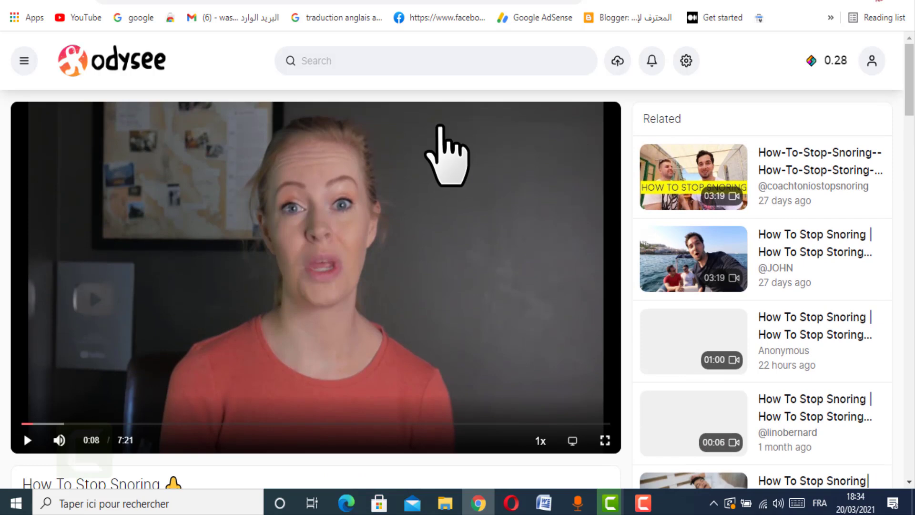
Return to the channels page, open the form for uploading new content, and go through its name and title fields.
left_click(657, 2)
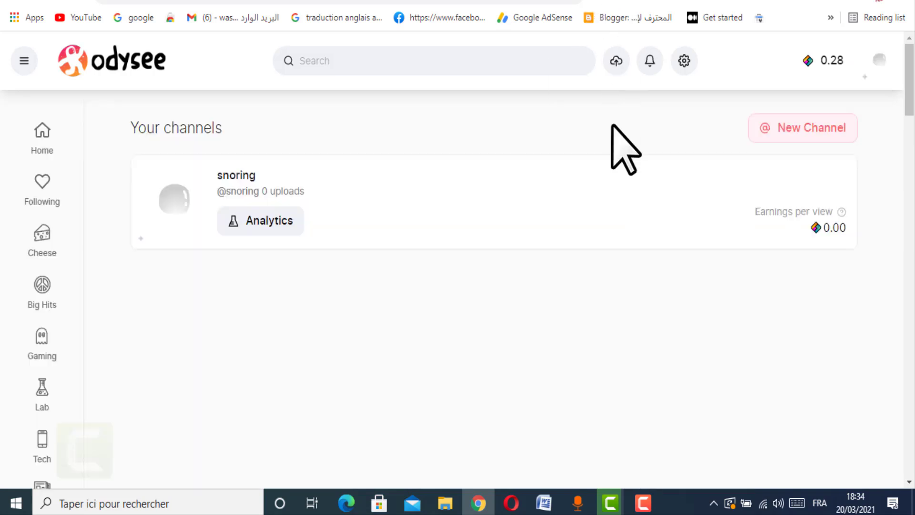
left_click(623, 62)
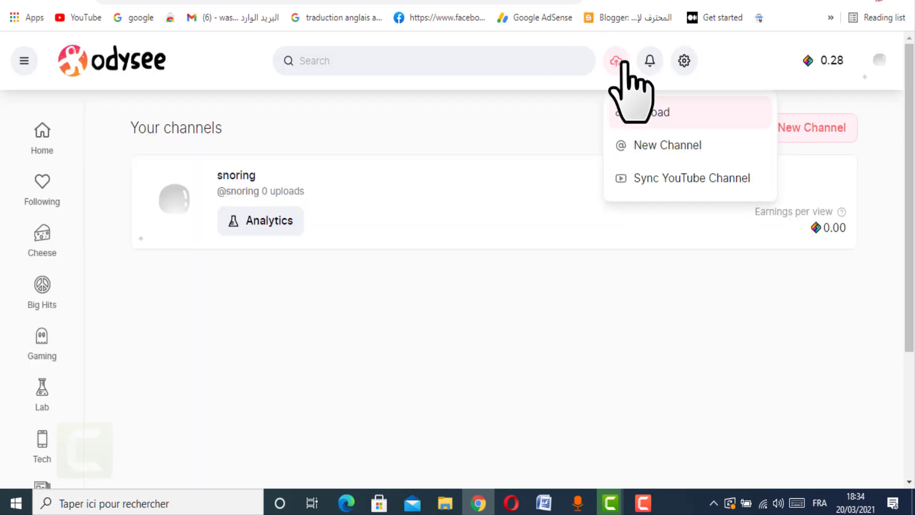
left_click(650, 117)
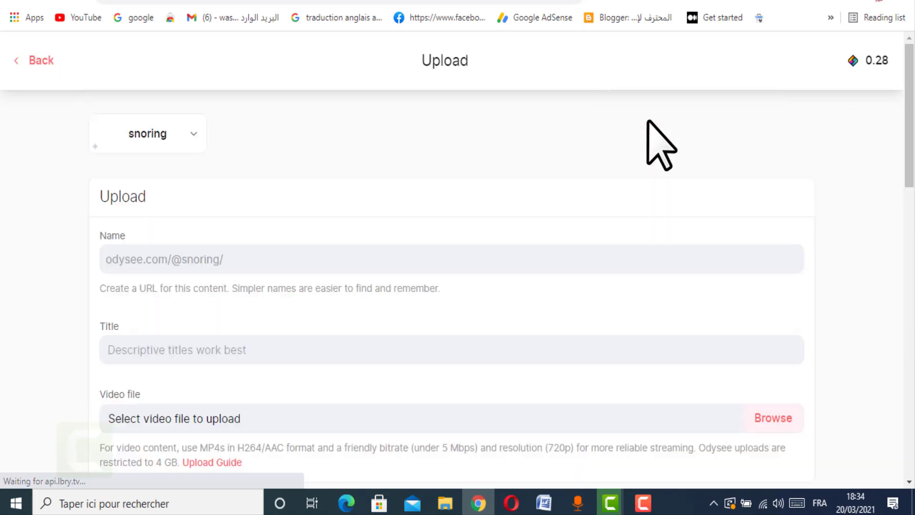
left_click(255, 260)
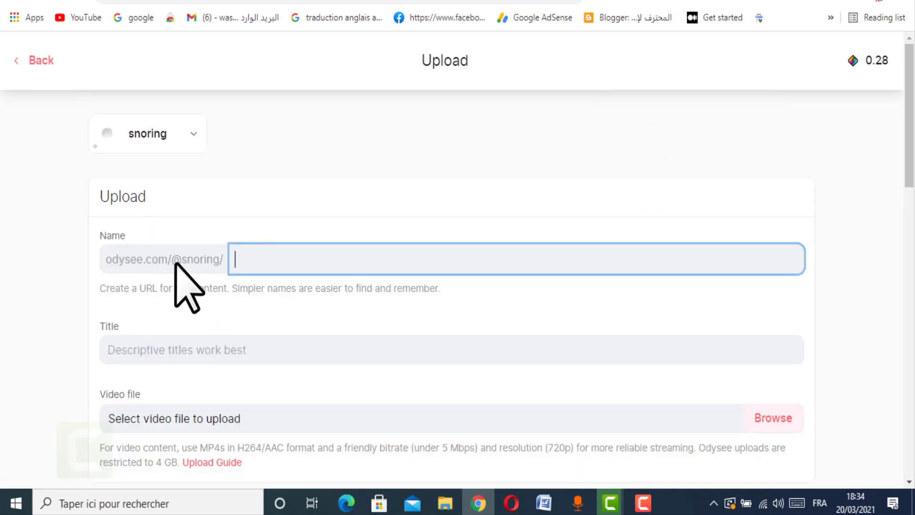
scroll(279, 259, "down", 2)
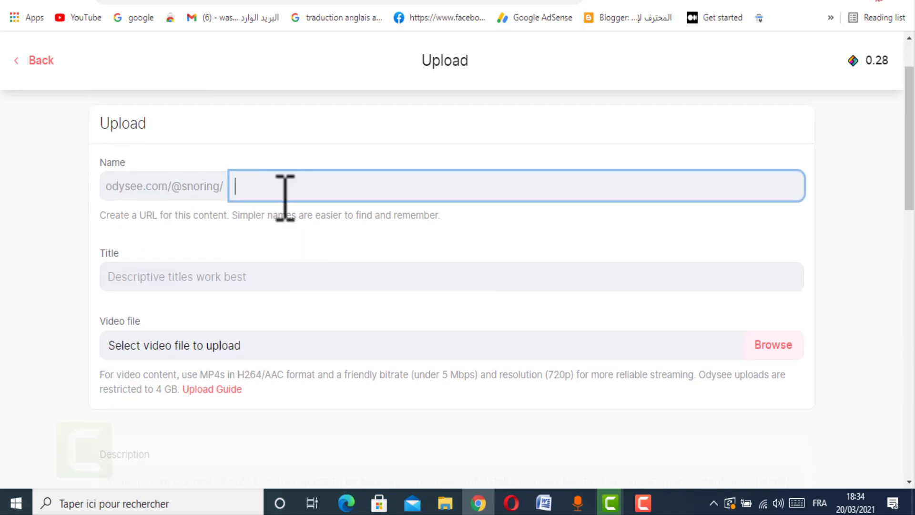
scroll(222, 267, "down", 2)
left_click(185, 212)
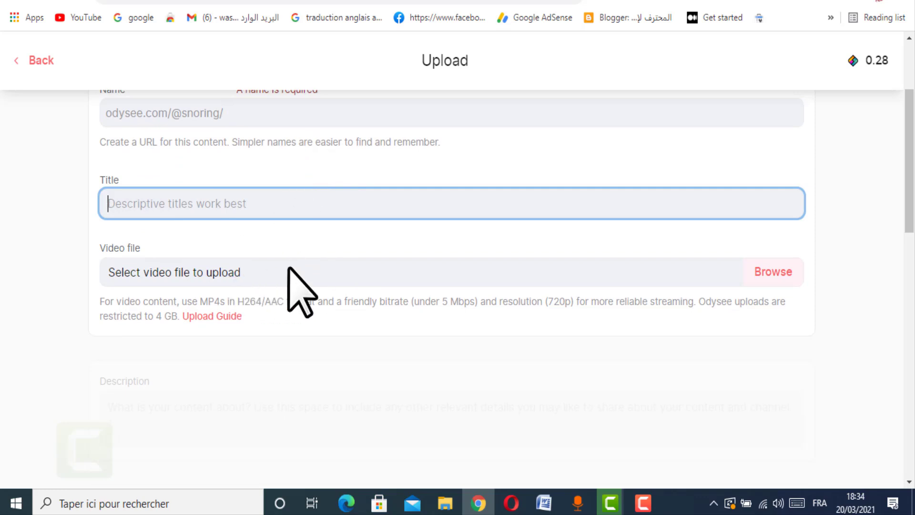
Choose the downloaded "Snoring and Yoga Remedies Health Tip" video as the video file to upload.
left_click(763, 278)
left_click(762, 278)
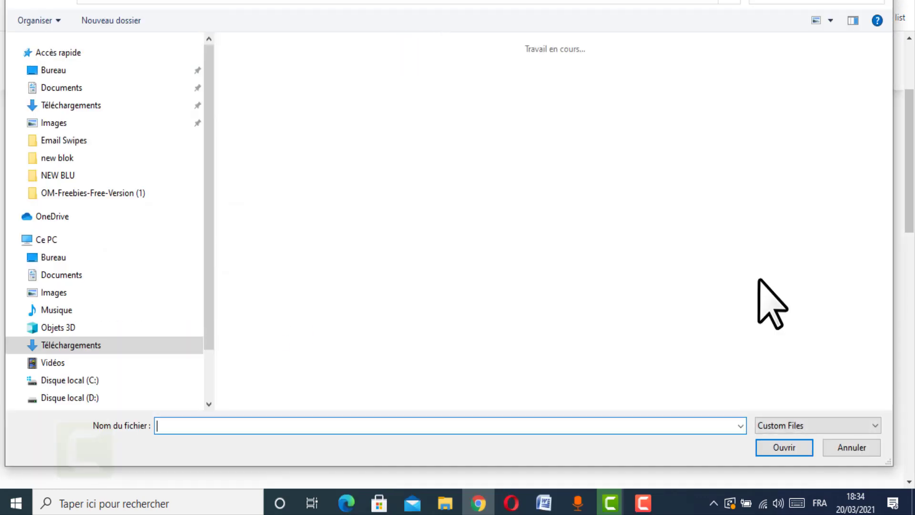
left_click(281, 143)
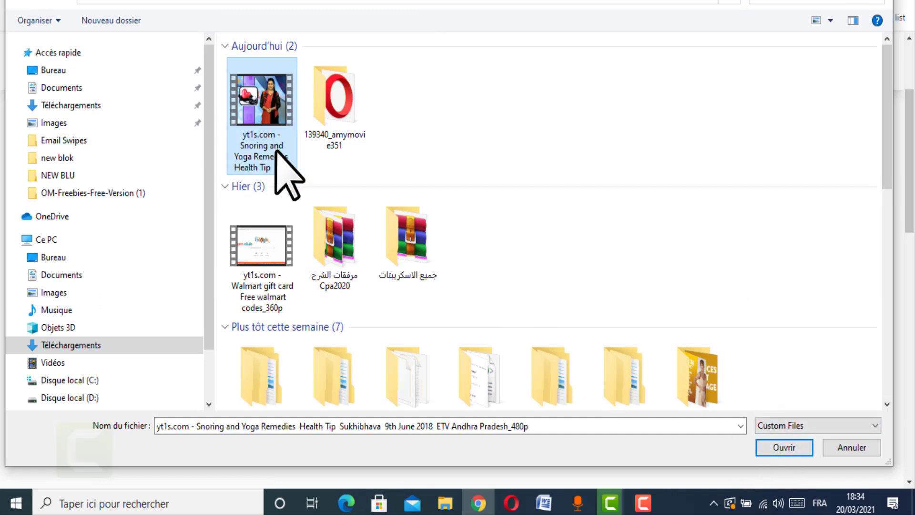
left_click(784, 445)
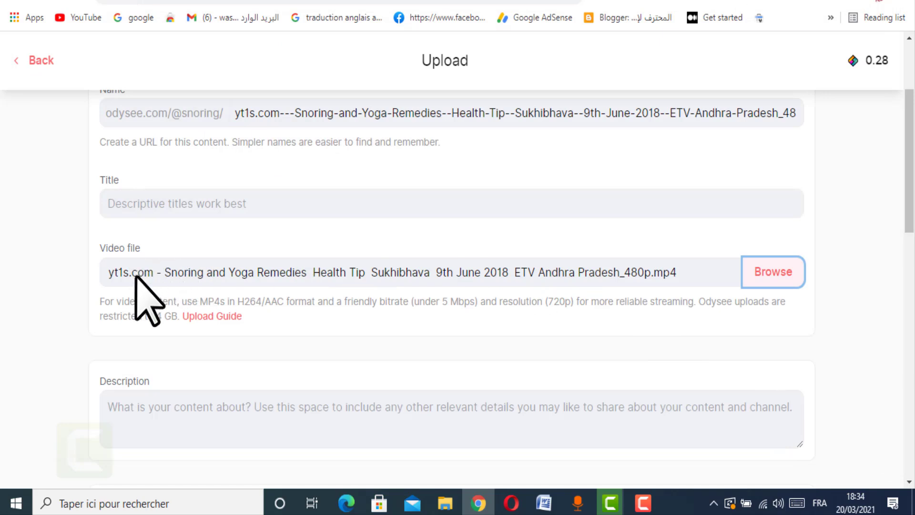
left_click(163, 274)
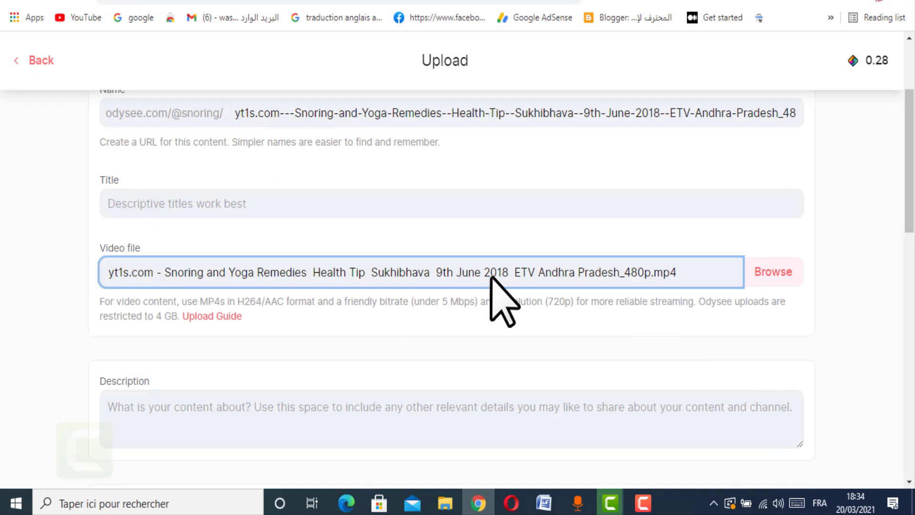
left_click(257, 286)
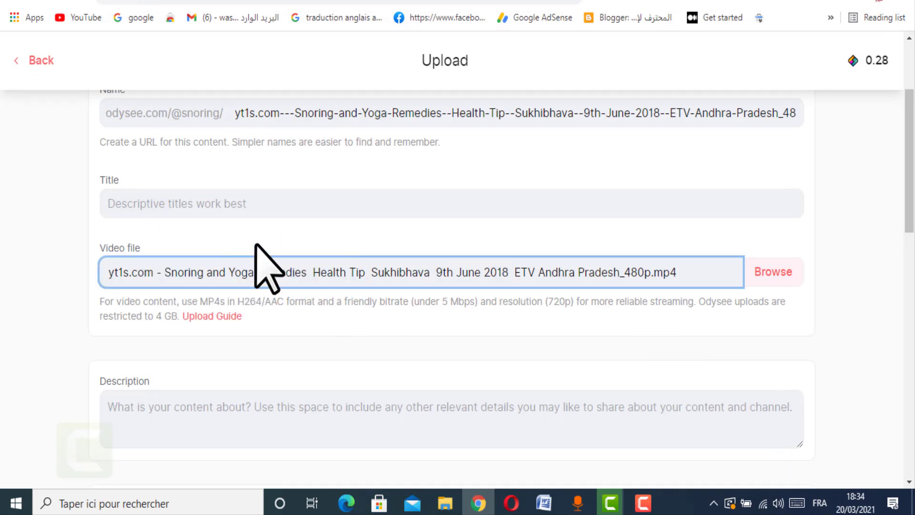
Copy the full title of the Snoring and Yoga Remedies video from its YouTube page in Opera and paste it as the upload's title in Chrome.
left_click(512, 503)
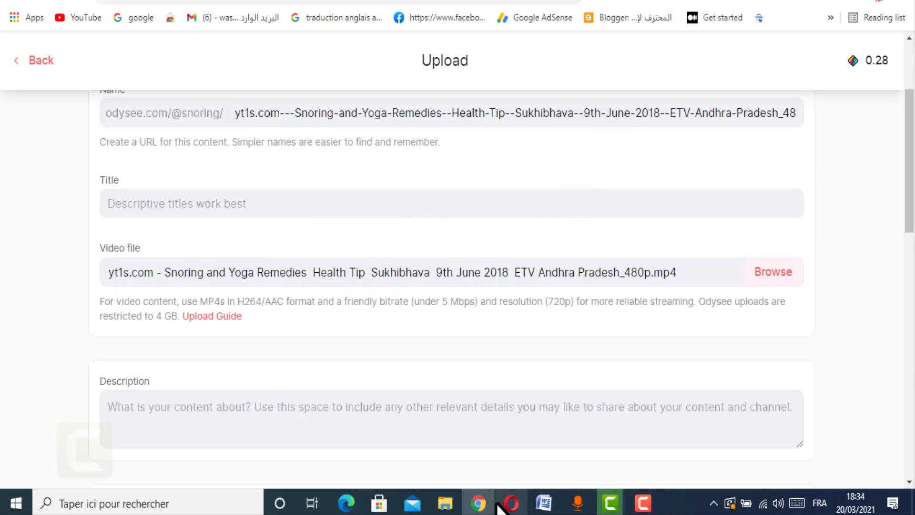
scroll(214, 286, "down", 3)
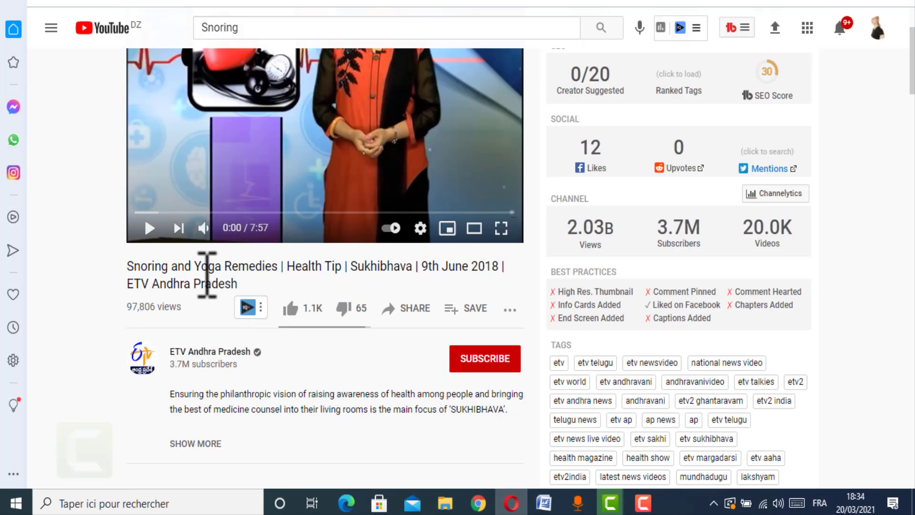
triple_click(207, 275)
triple_click(184, 282)
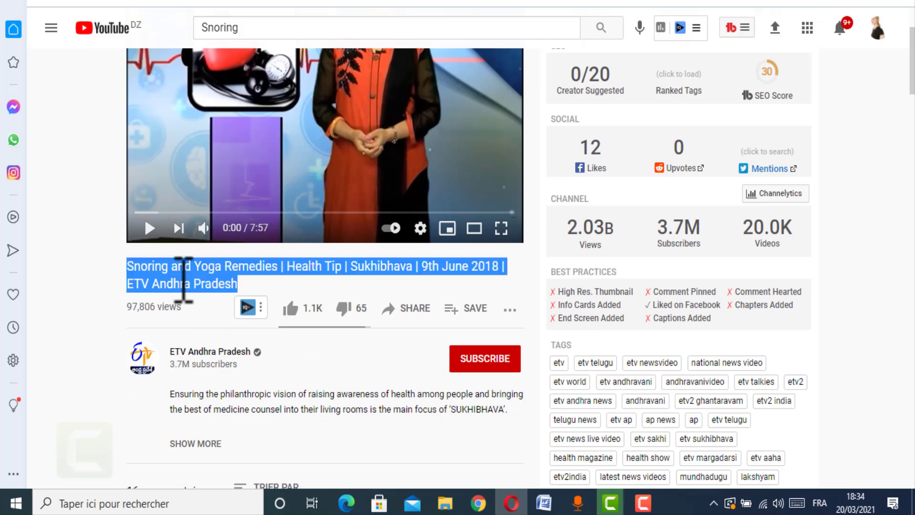
right_click(243, 281)
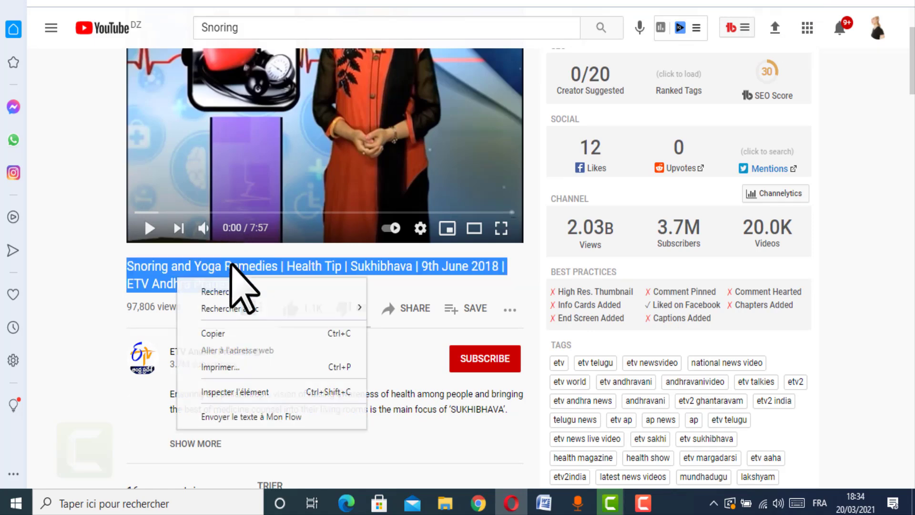
left_click(225, 332)
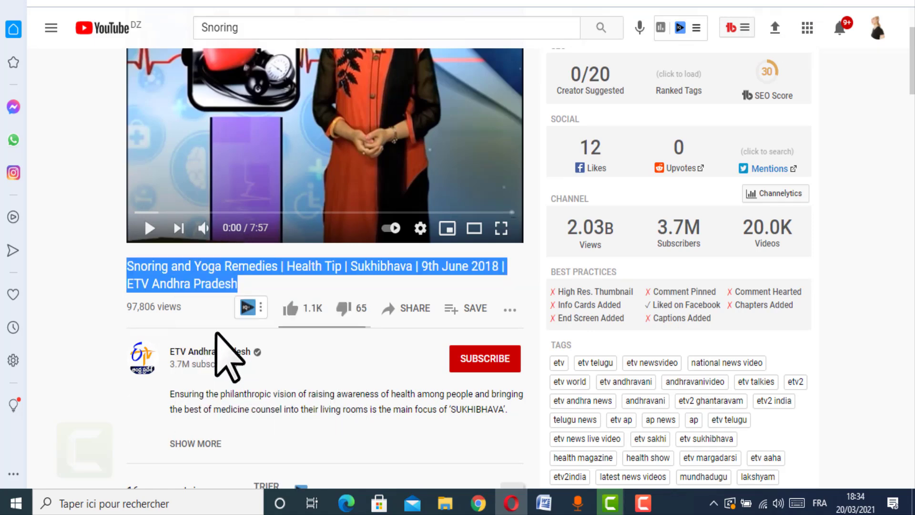
left_click(479, 503)
right_click(200, 206)
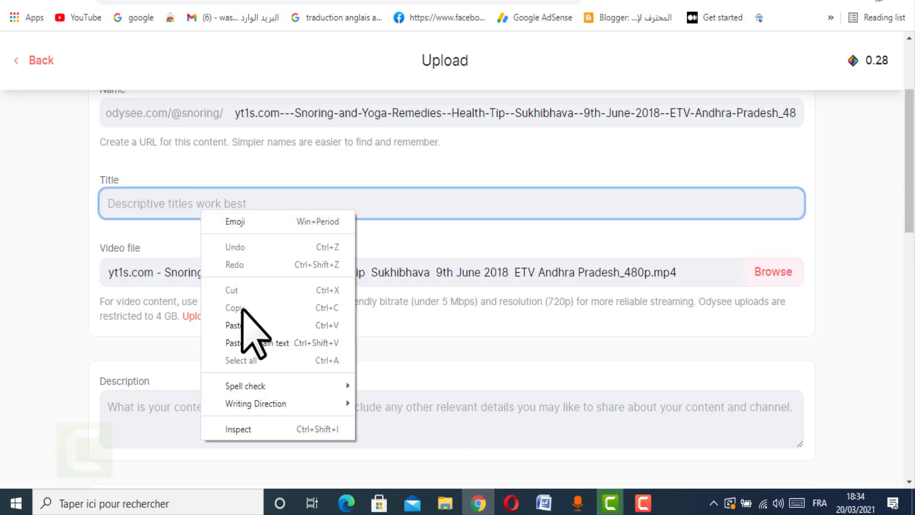
left_click(265, 324)
Enlarge the upload form's description box to several times its height to make room for a long text.
scroll(205, 320, "down", 2)
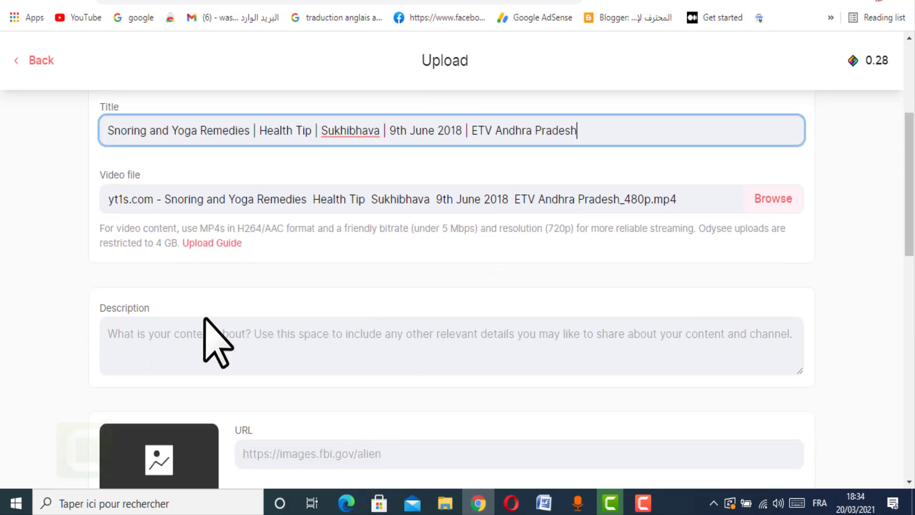
left_click(209, 348)
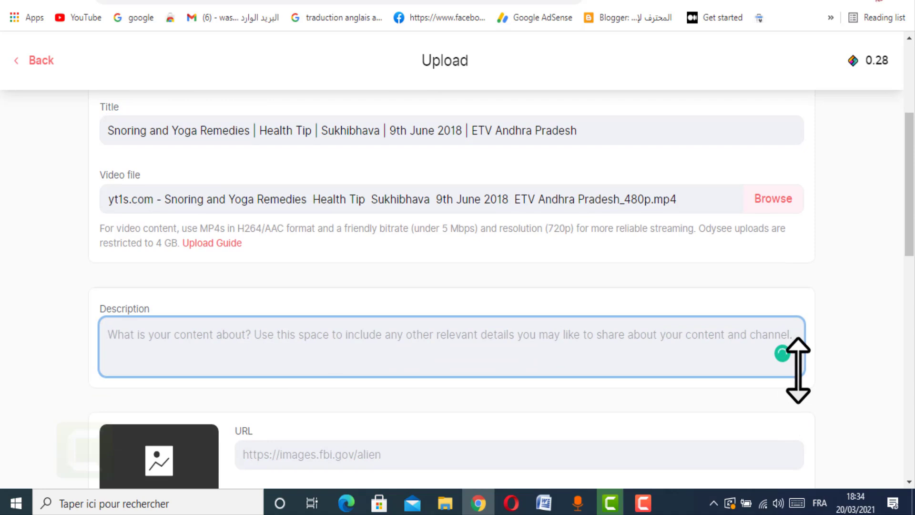
left_click_drag(799, 370, 794, 503)
scroll(781, 359, "down", 5)
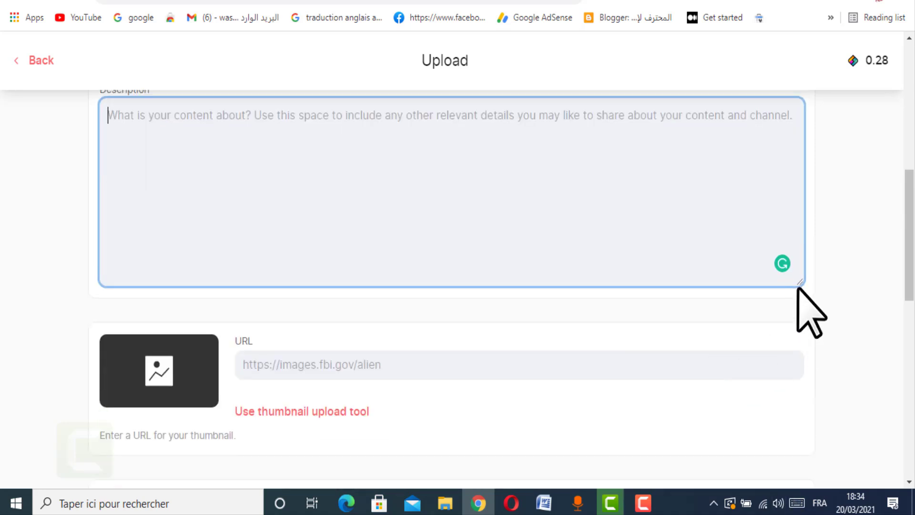
left_click_drag(800, 283, 800, 446)
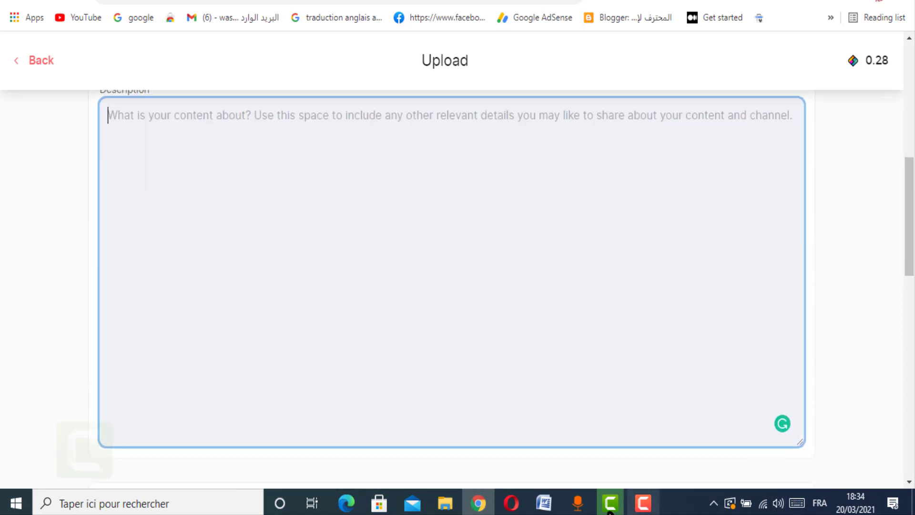
Expand the YouTube video's description in Opera, copy both paragraphs about Sukhibhava, and paste them into the upload's description in Chrome.
left_click(512, 503)
scroll(363, 351, "down", 4)
left_click(196, 234)
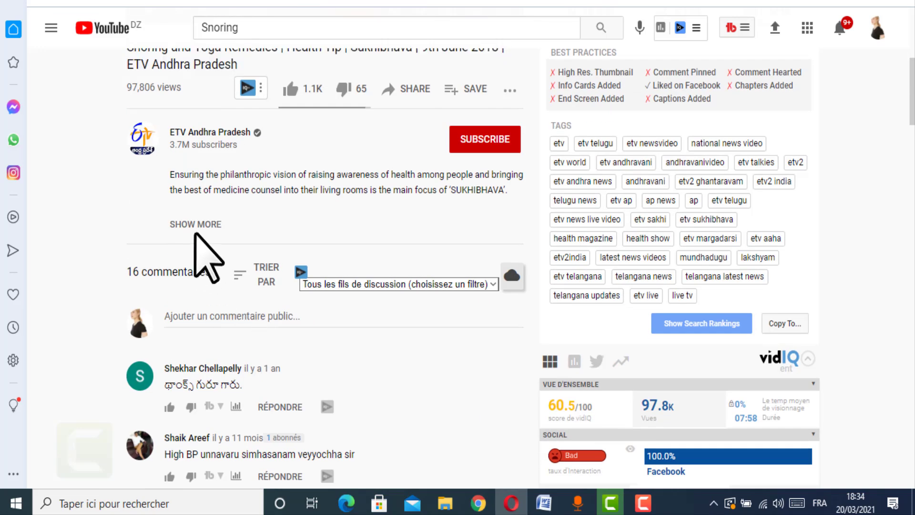
triple_click(204, 236)
right_click(226, 179)
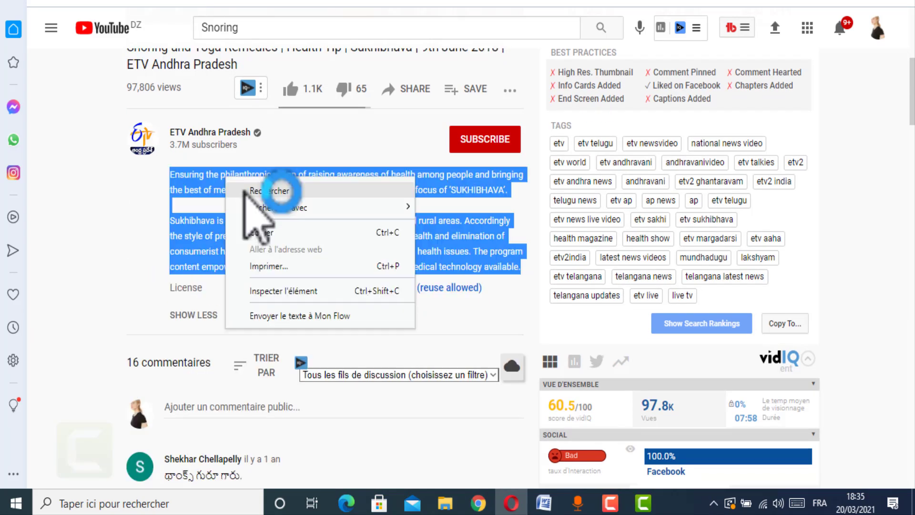
left_click(259, 230)
left_click(478, 503)
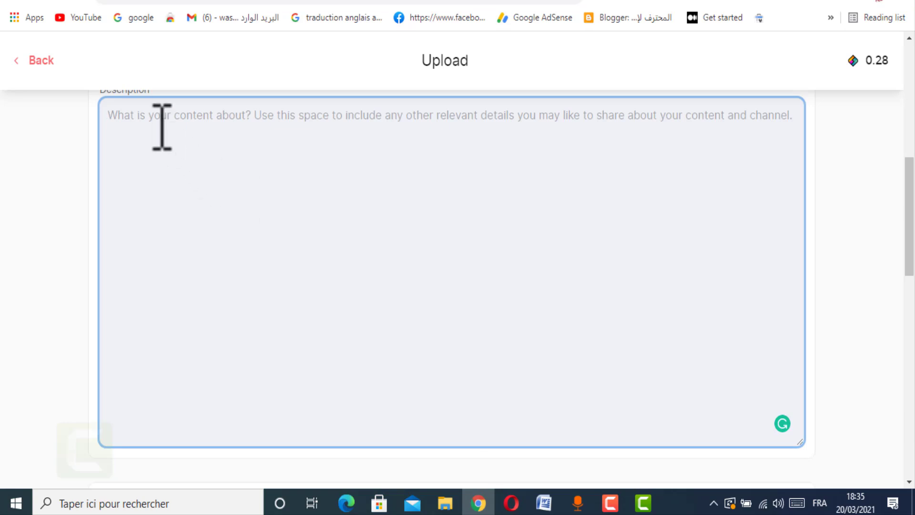
right_click(142, 126)
left_click(177, 239)
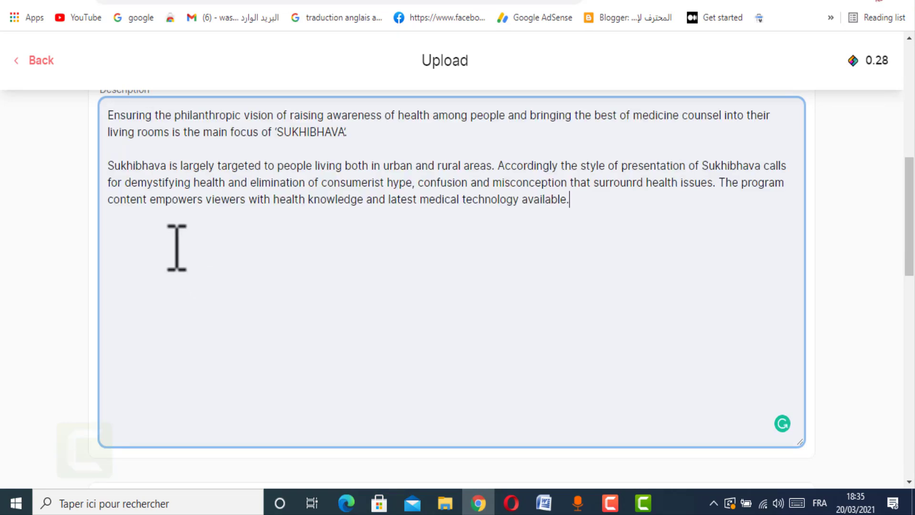
Add the line "to read more for Snoring :" above the pasted description, separated from it by a blank line.
key("Return")
key("Return")
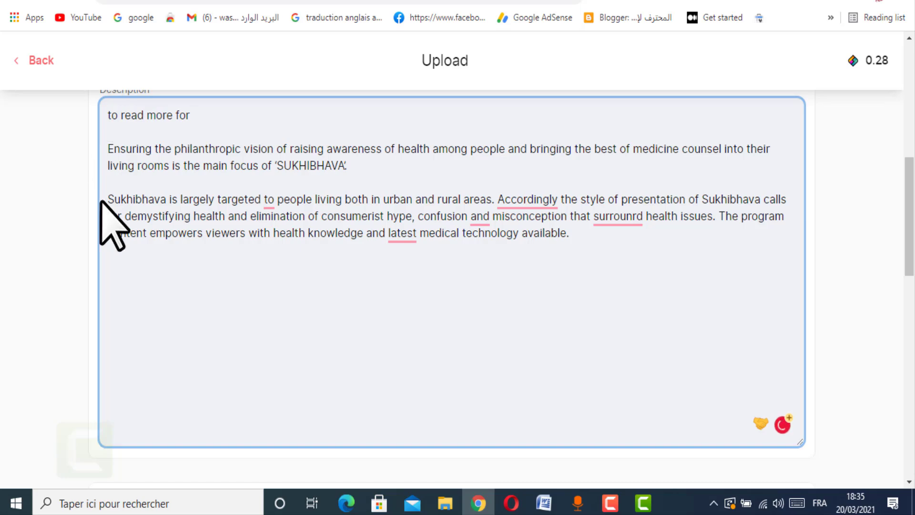
scroll(286, 205, "up", 5)
left_click(182, 196)
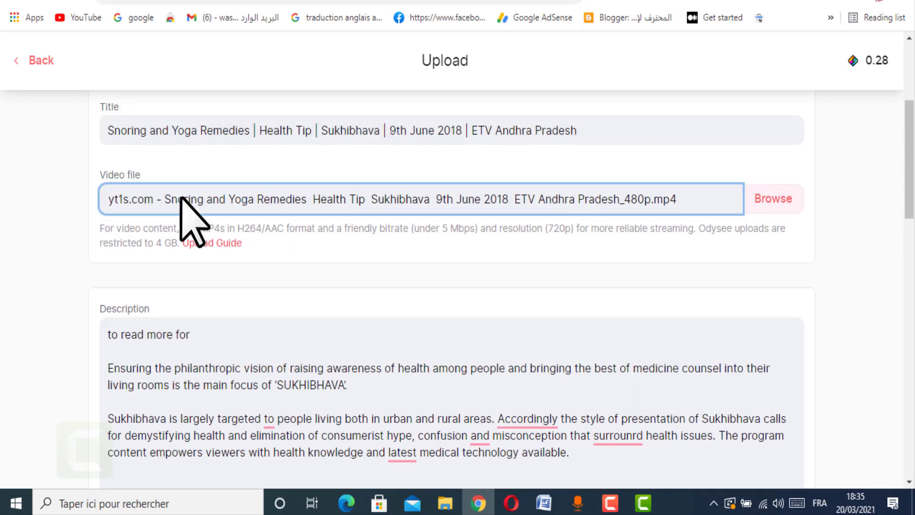
right_click(182, 199)
left_click(208, 211)
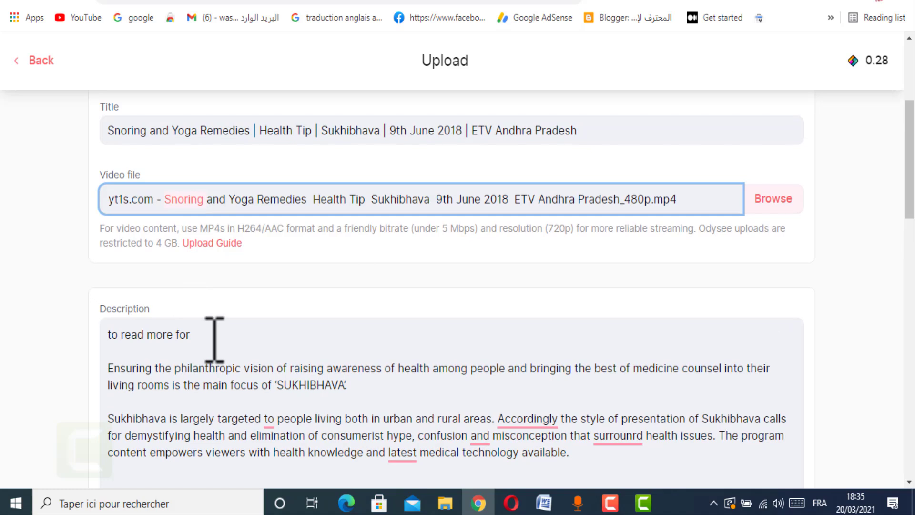
left_click(214, 340)
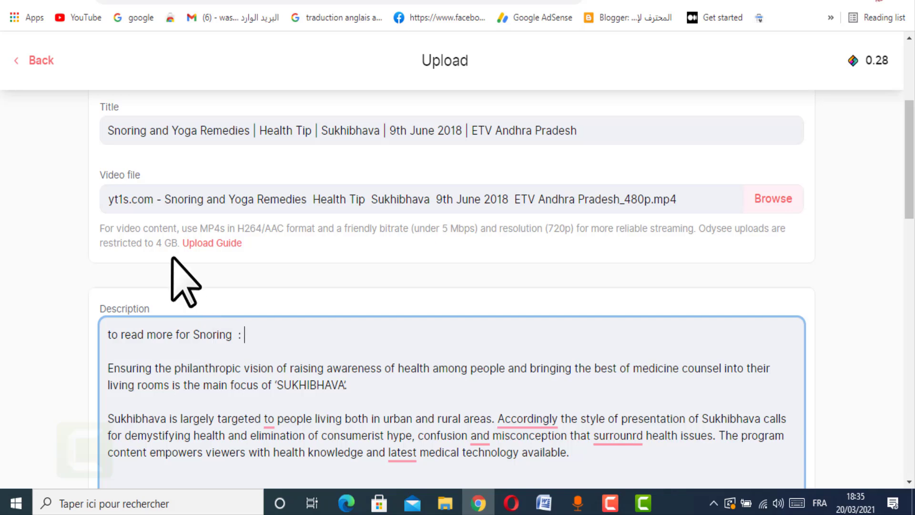
Generate and copy a ClickBank HopLink for The Stop Snoring And Sleep Apnea Exercise Program, and close the HopLink Generator.
left_click(518, 2)
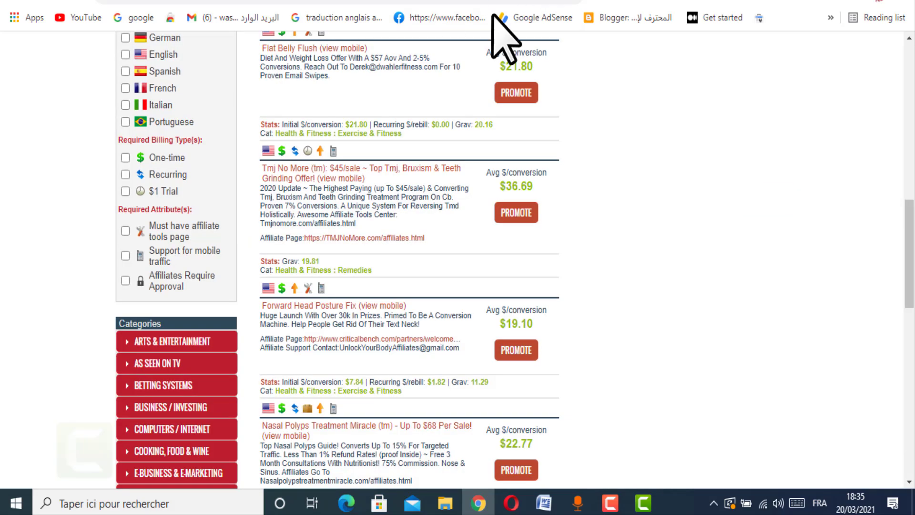
scroll(470, 253, "up", 2)
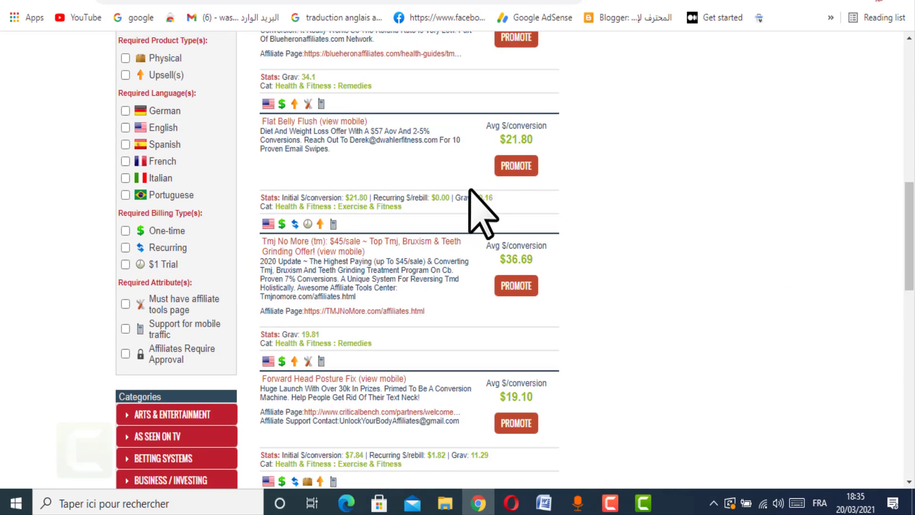
scroll(470, 196, "up", 8)
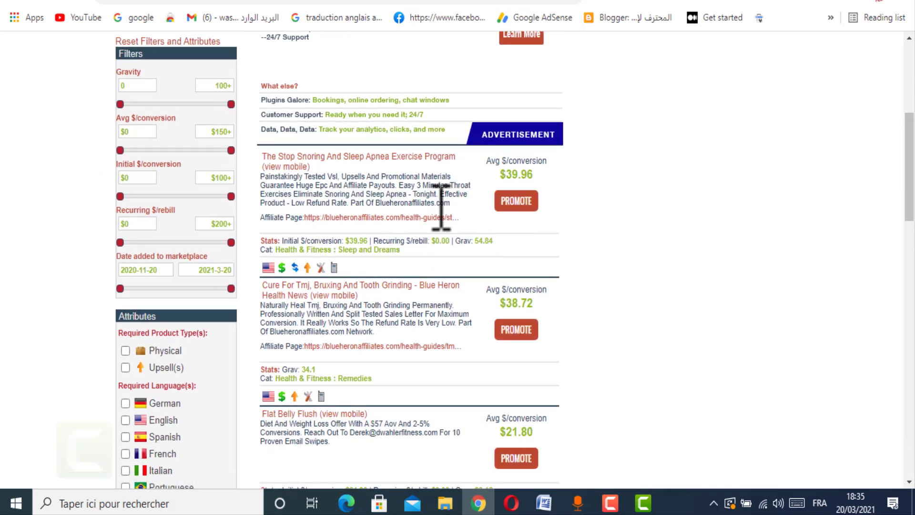
left_click(516, 200)
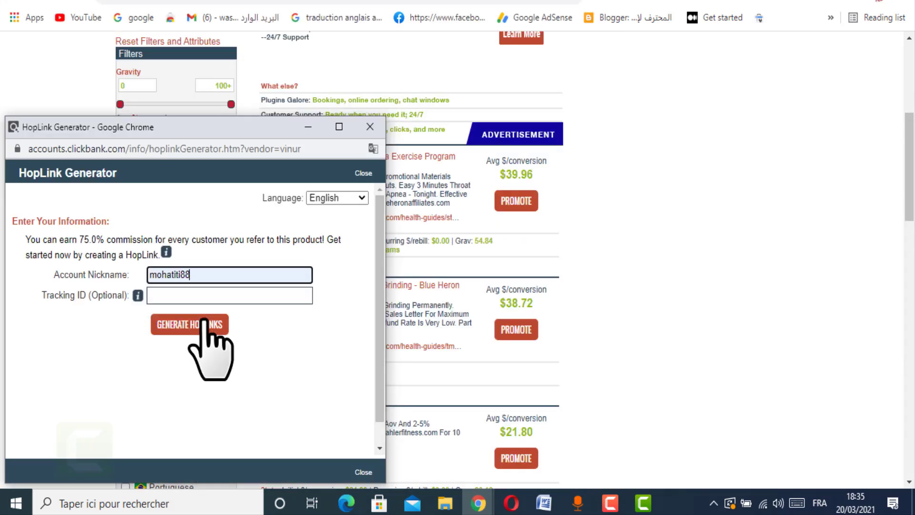
left_click(208, 324)
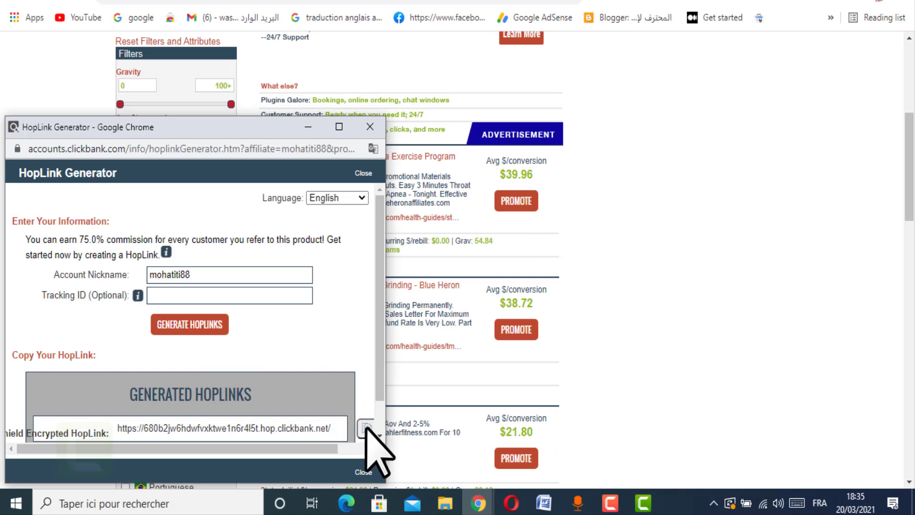
left_click(366, 428)
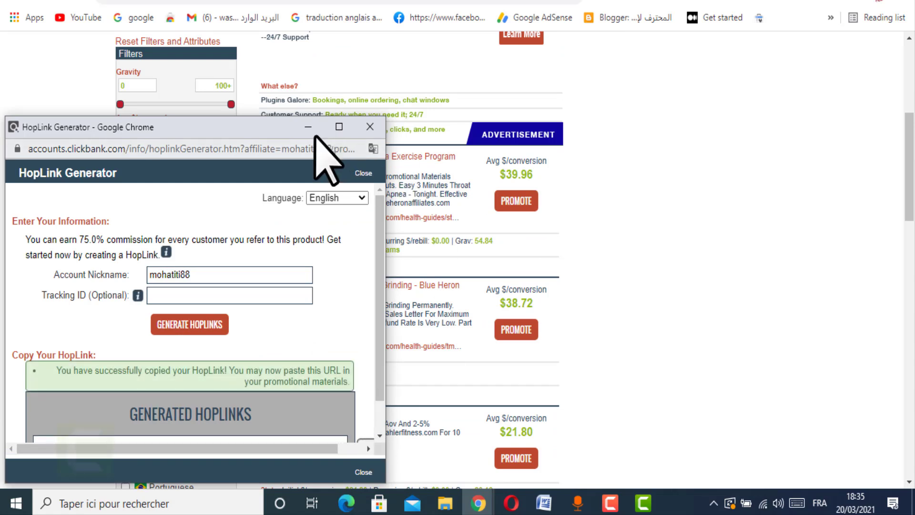
left_click(610, 503)
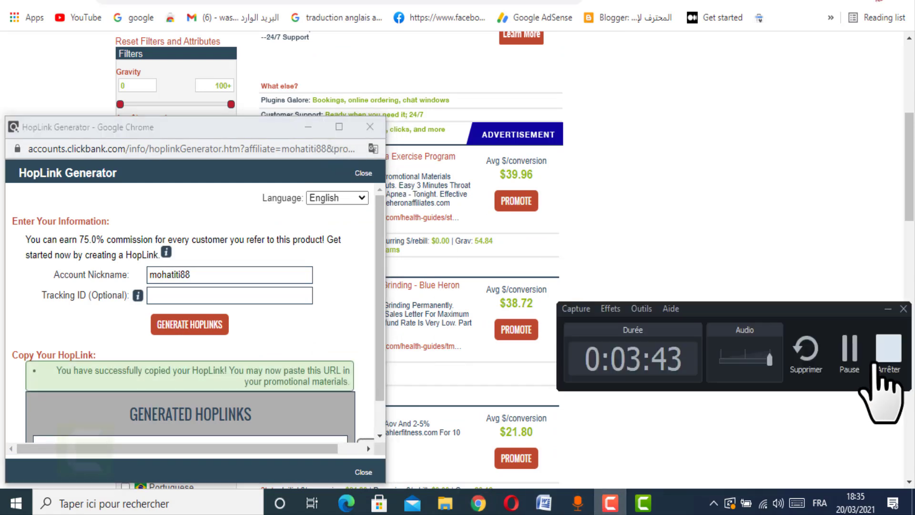
scroll(337, 429, "down", 1)
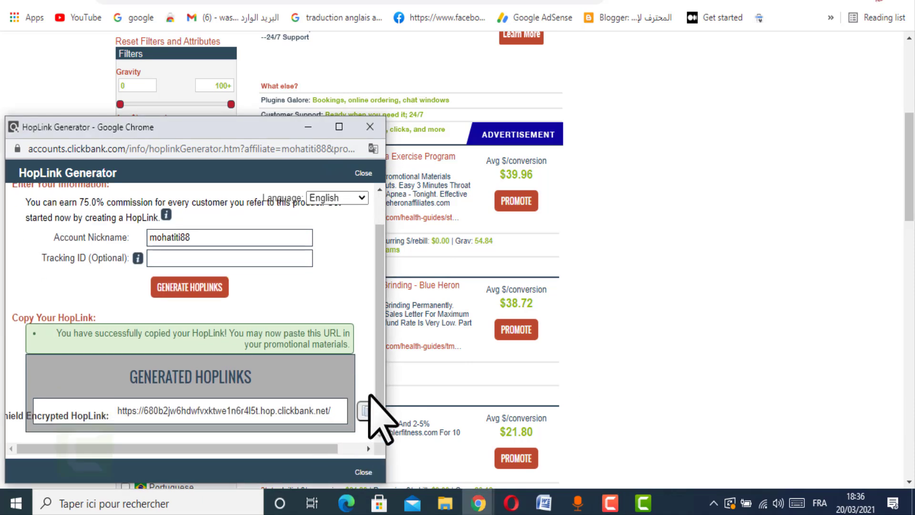
left_click(370, 126)
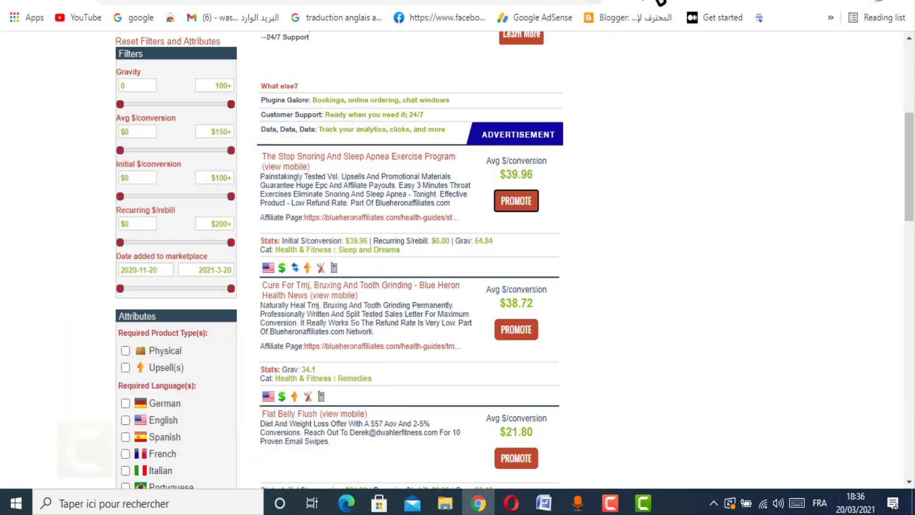
Shorten the copied HopLink with TinyURL and copy the resulting short link.
left_click(661, 2)
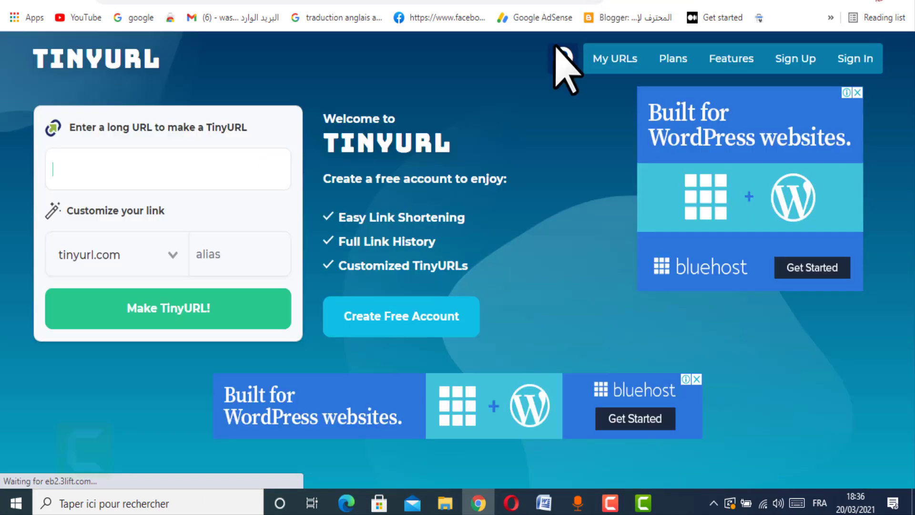
right_click(181, 163)
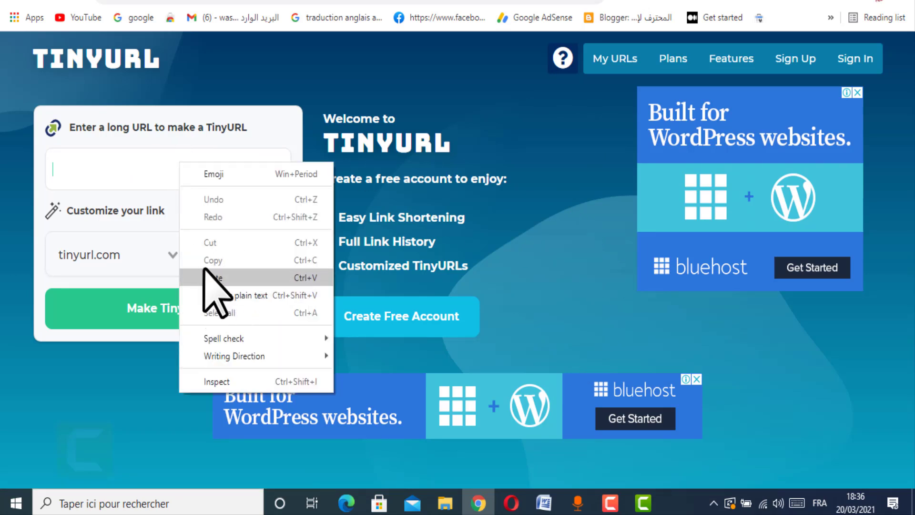
left_click(210, 277)
left_click(167, 307)
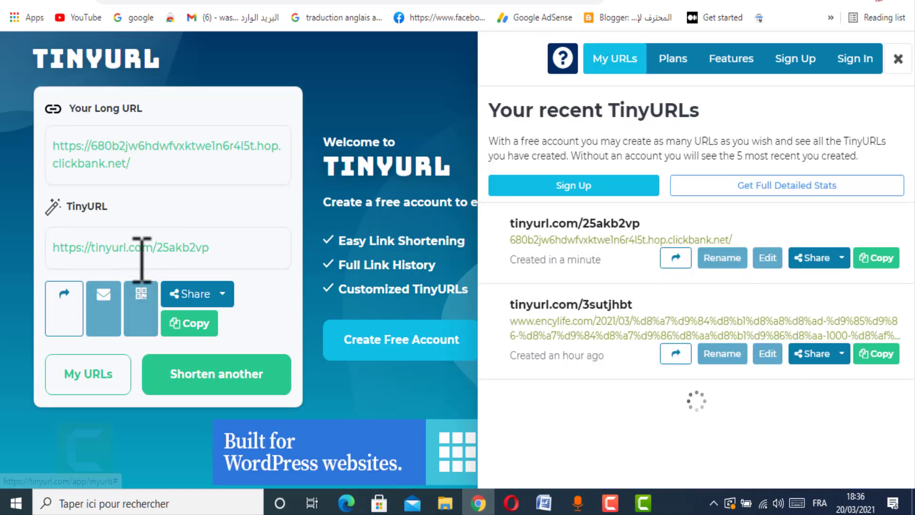
left_click(139, 248)
right_click(140, 249)
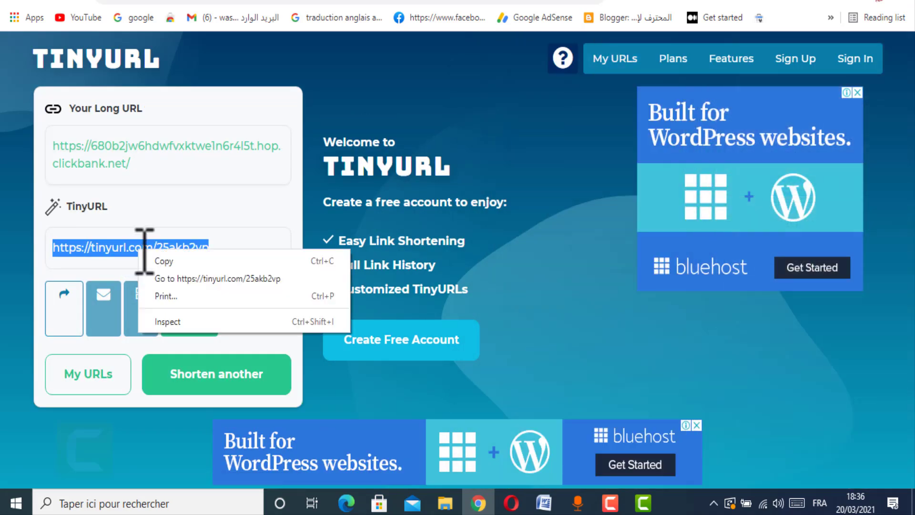
left_click(168, 261)
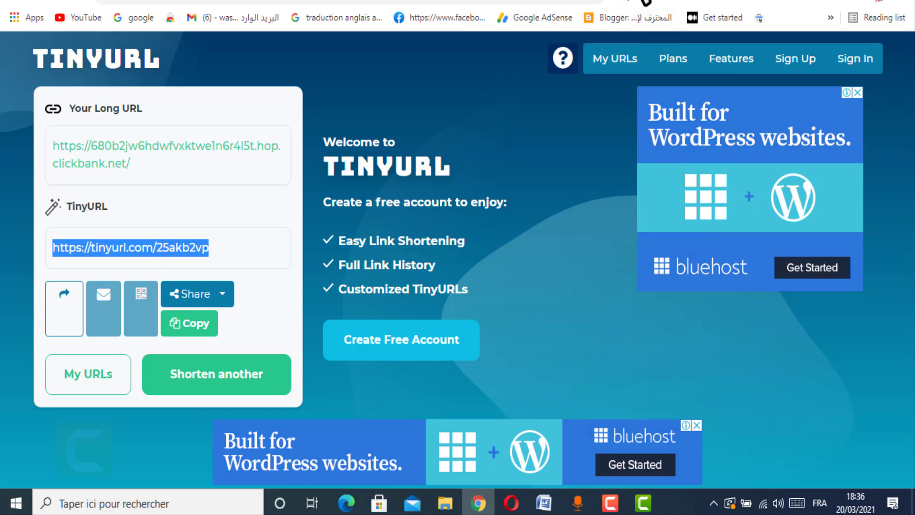
left_click(634, 1)
scroll(395, 272, "down", 2)
right_click(265, 258)
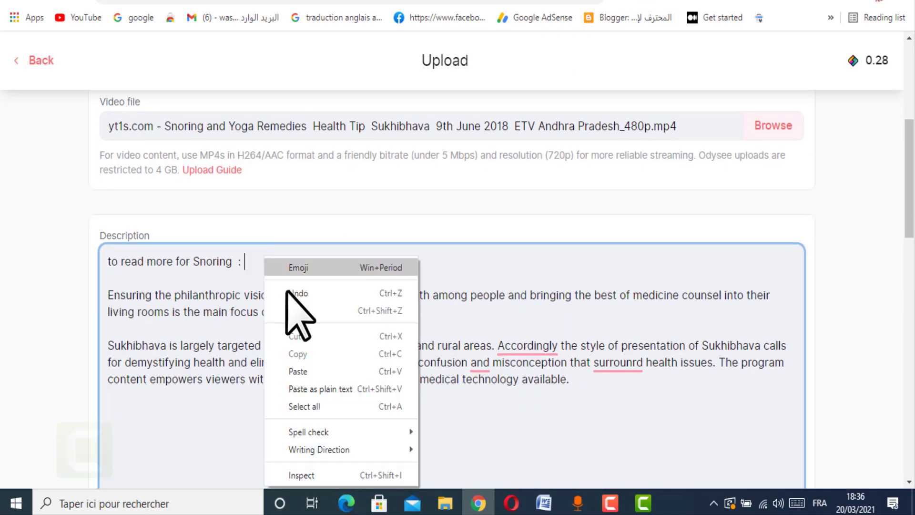
left_click(307, 372)
Apply the Grammarly suggestions in the description's second paragraph, including "targeted at", "Accordingly," and "surrounded".
left_click(270, 345)
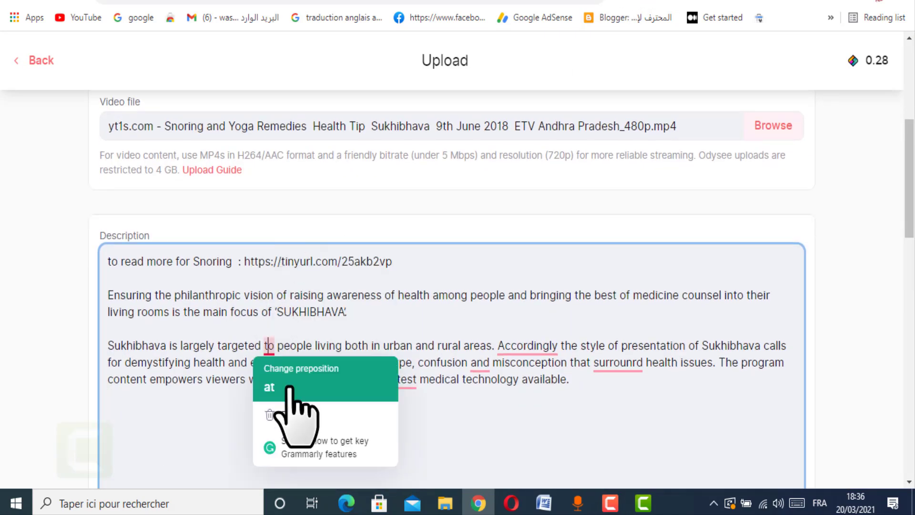
left_click(296, 408)
left_click(535, 346)
left_click(534, 369)
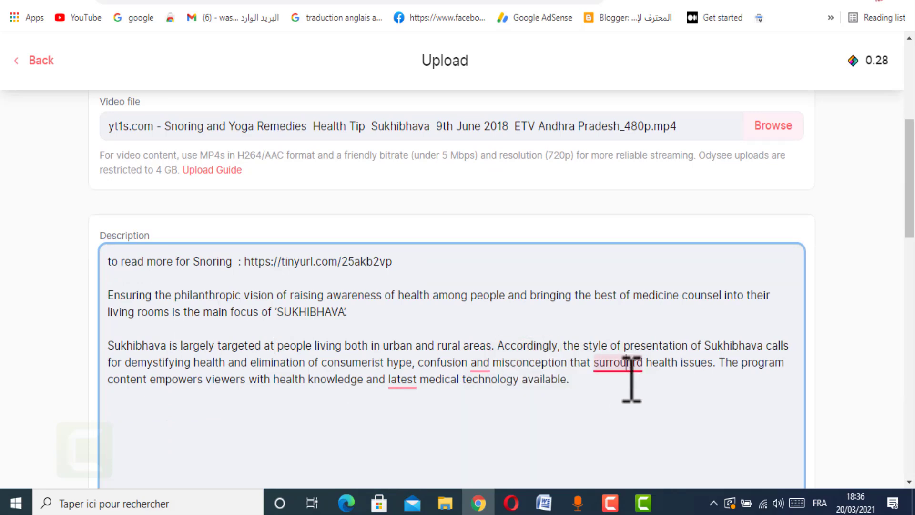
left_click(629, 364)
left_click(630, 247)
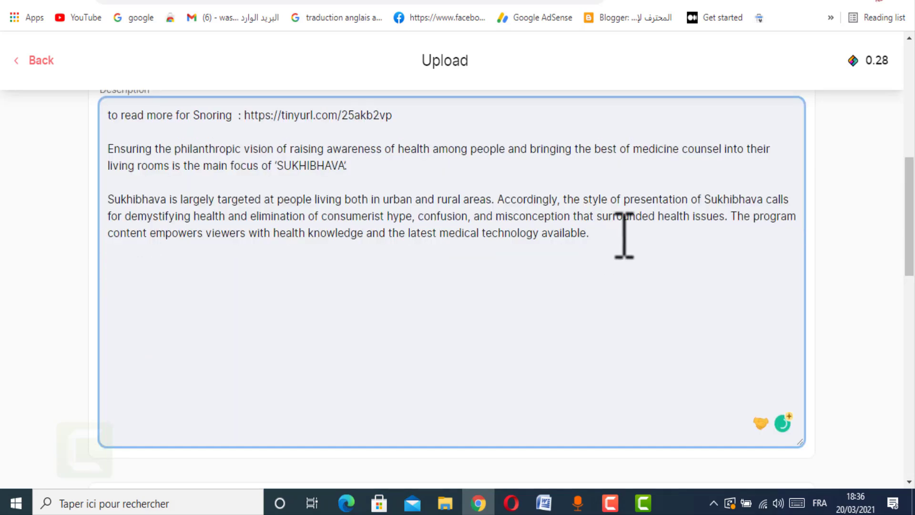